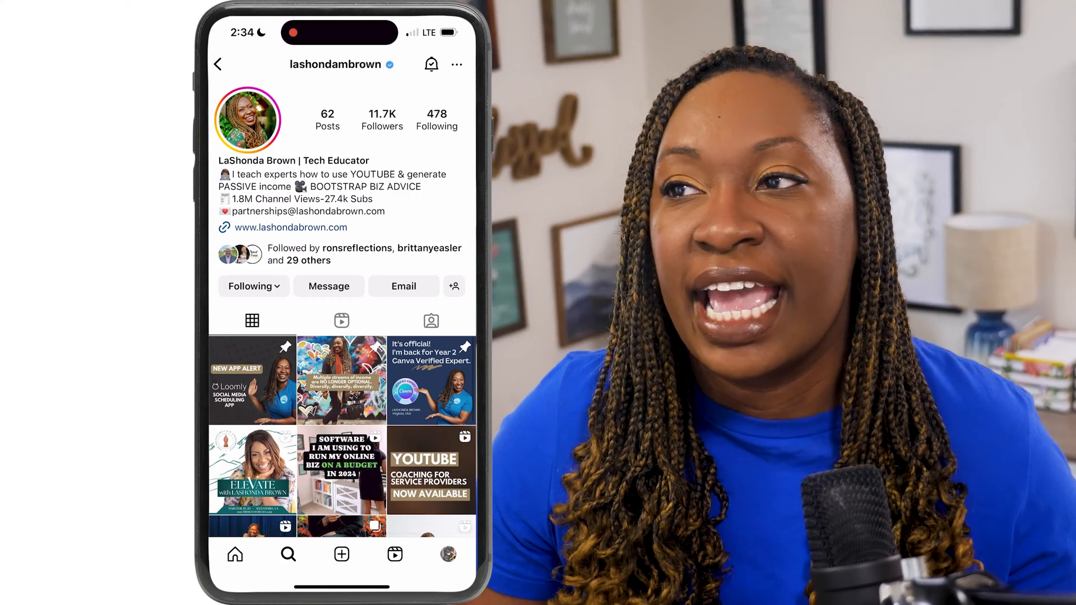
# Browse the post grid of the open Instagram profile and view its Permission Slip Conference reel
pyautogui.scroll(-8, 342, 322)
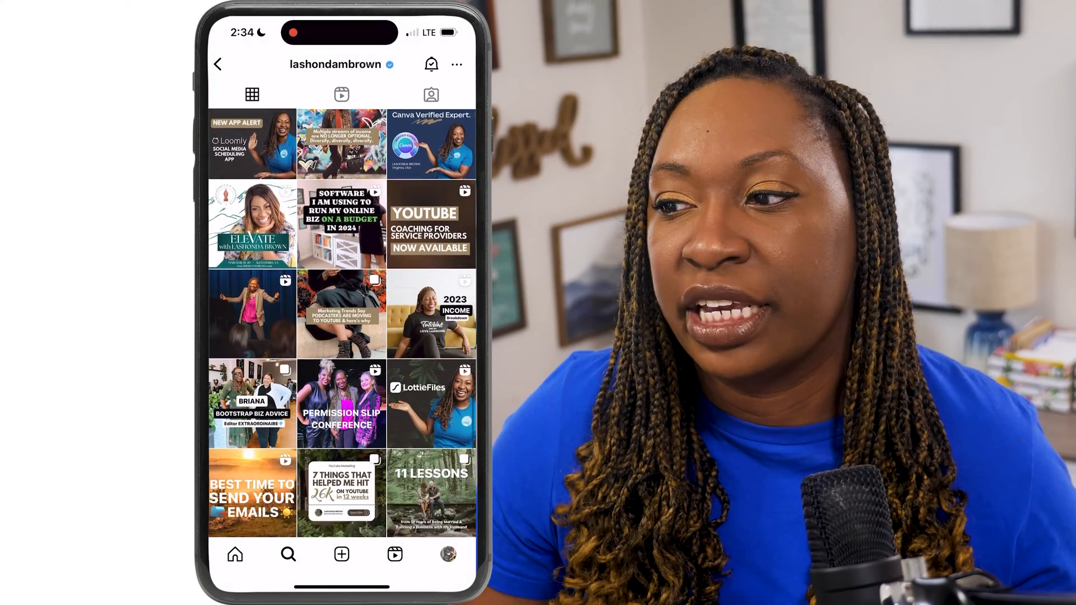
pyautogui.click(342, 191)
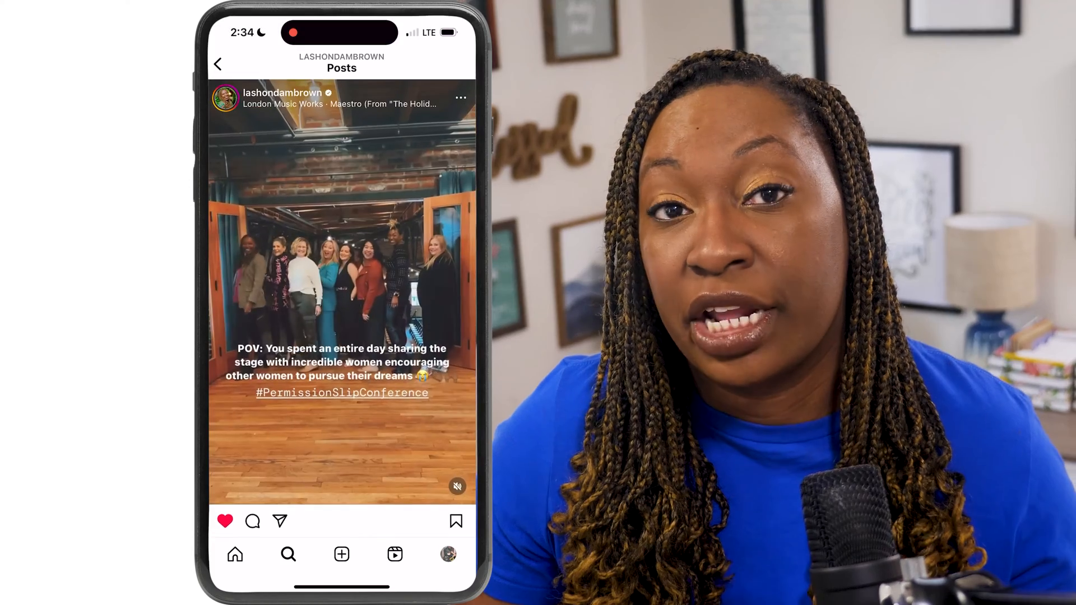
pyautogui.click(336, 312)
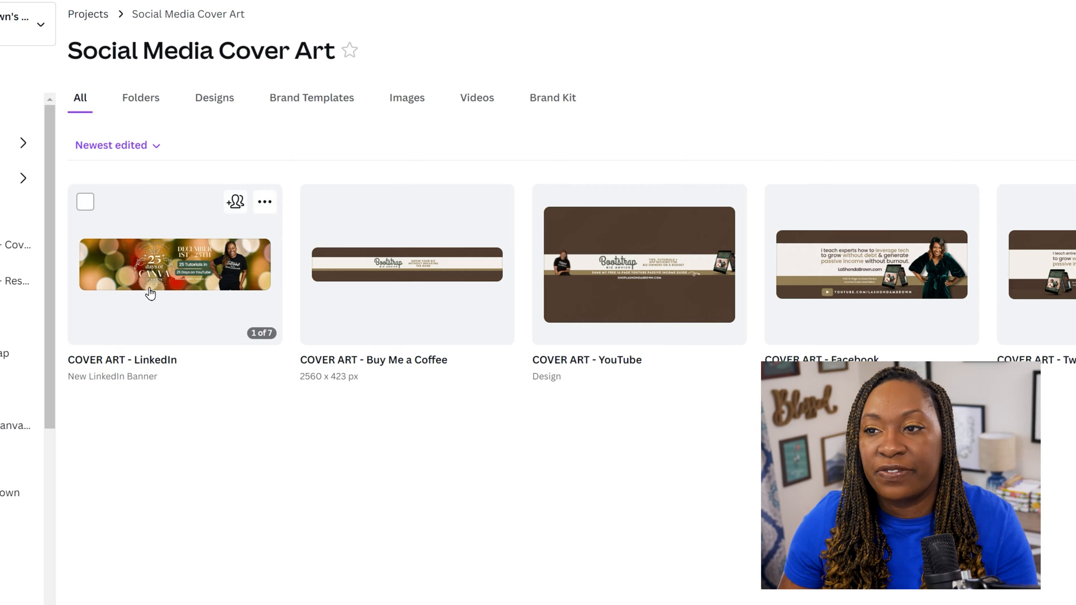
# Open the "COVER ART - LinkedIn" design in Canva and look through its banner pages
pyautogui.click(171, 285)
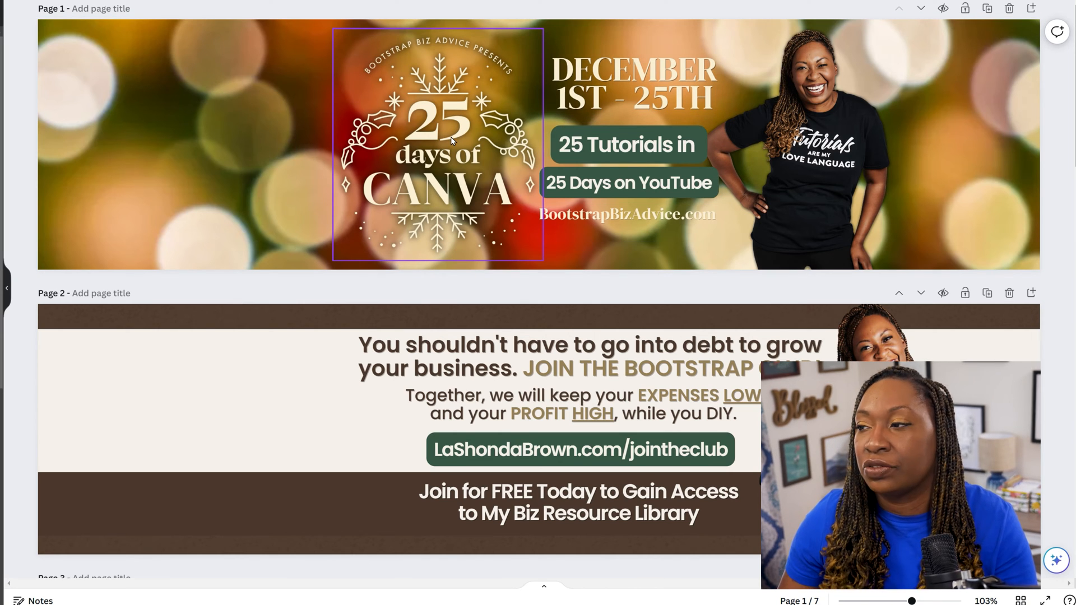
pyautogui.scroll(-10, 439, 150)
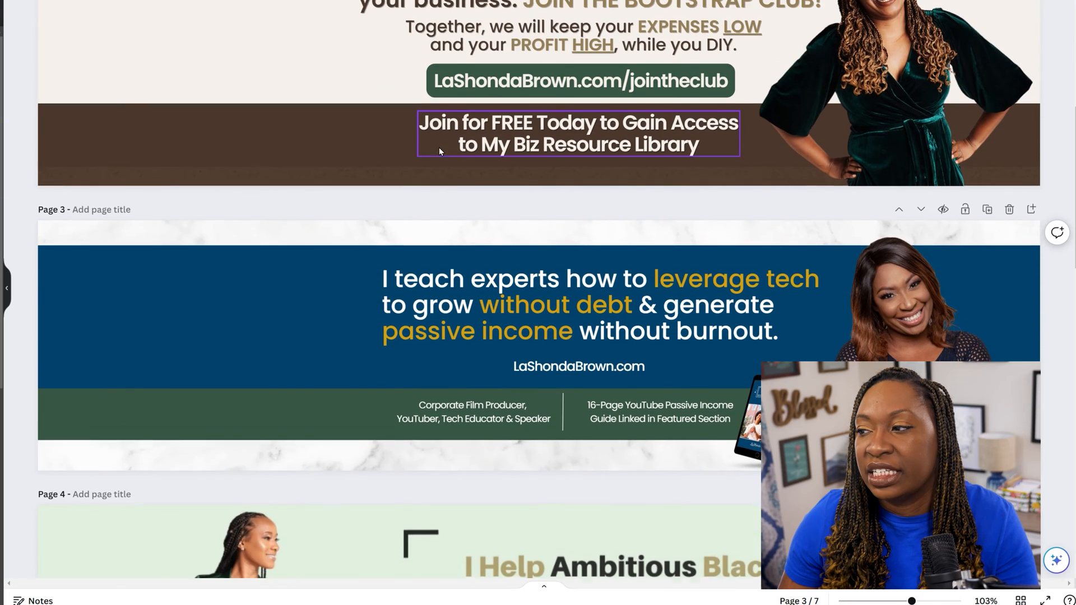
pyautogui.scroll(-2, 439, 151)
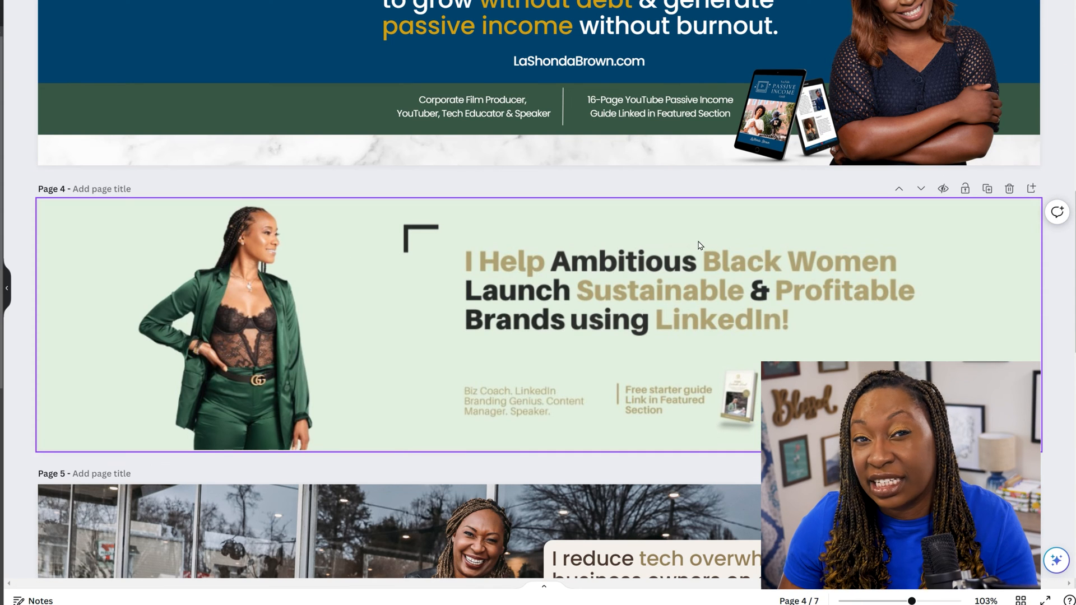
pyautogui.scroll(-4, 702, 243)
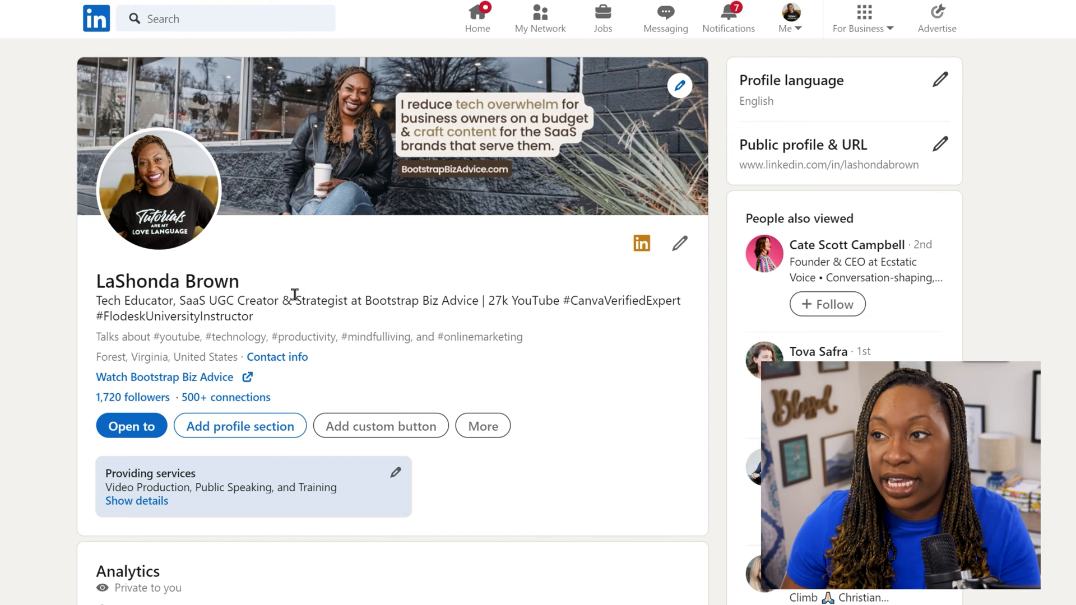
# Switch to the LinkedIn profile and examine its headline, highlighting the job title at Bootstrap Biz Advice and the YouTube mention
pyautogui.moveTo(115, 301); pyautogui.dragTo(96, 301)
pyautogui.moveTo(386, 296); pyautogui.dragTo(457, 303)
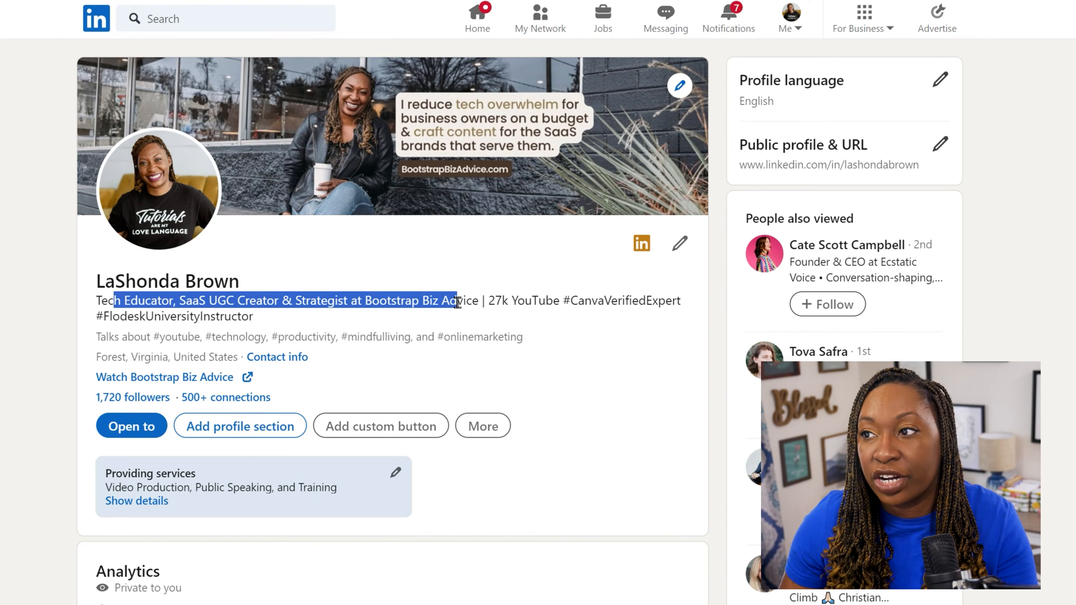
pyautogui.click(430, 321)
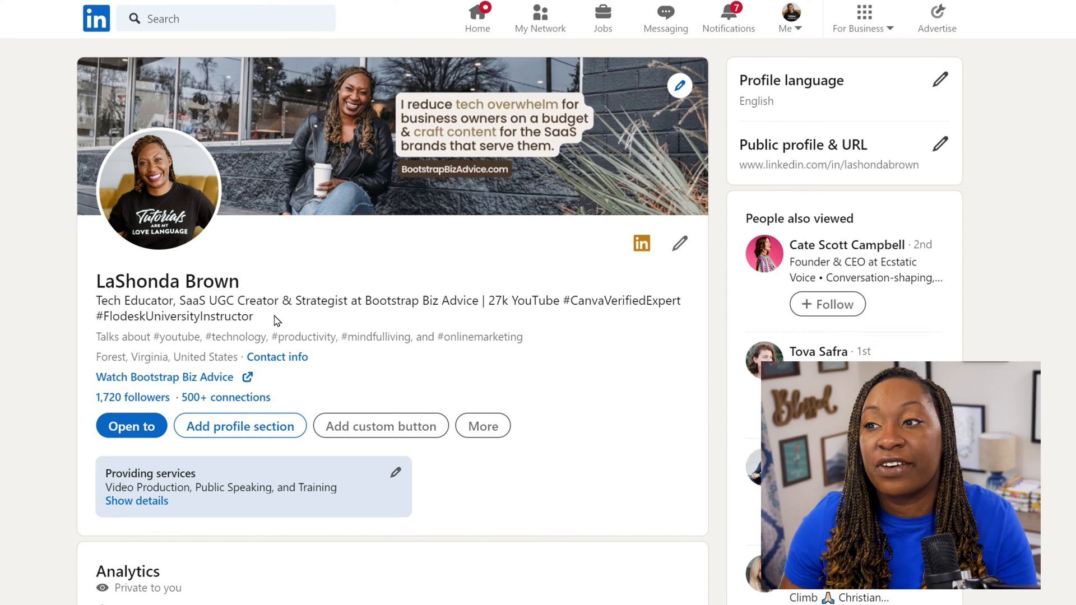
pyautogui.moveTo(97, 301); pyautogui.dragTo(479, 301)
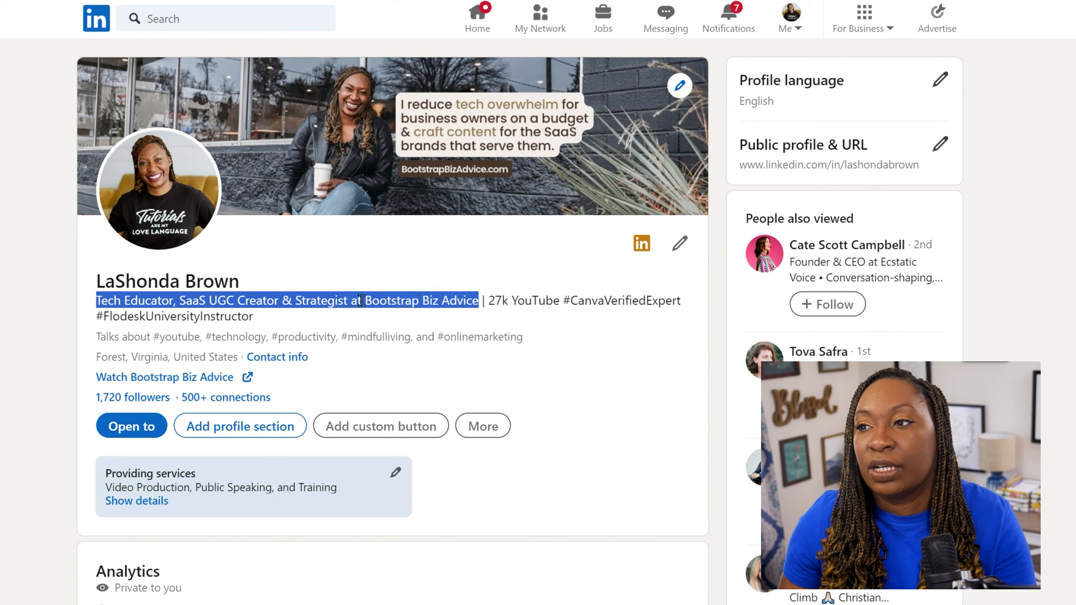
pyautogui.moveTo(493, 301); pyautogui.dragTo(562, 303)
pyautogui.click(601, 306)
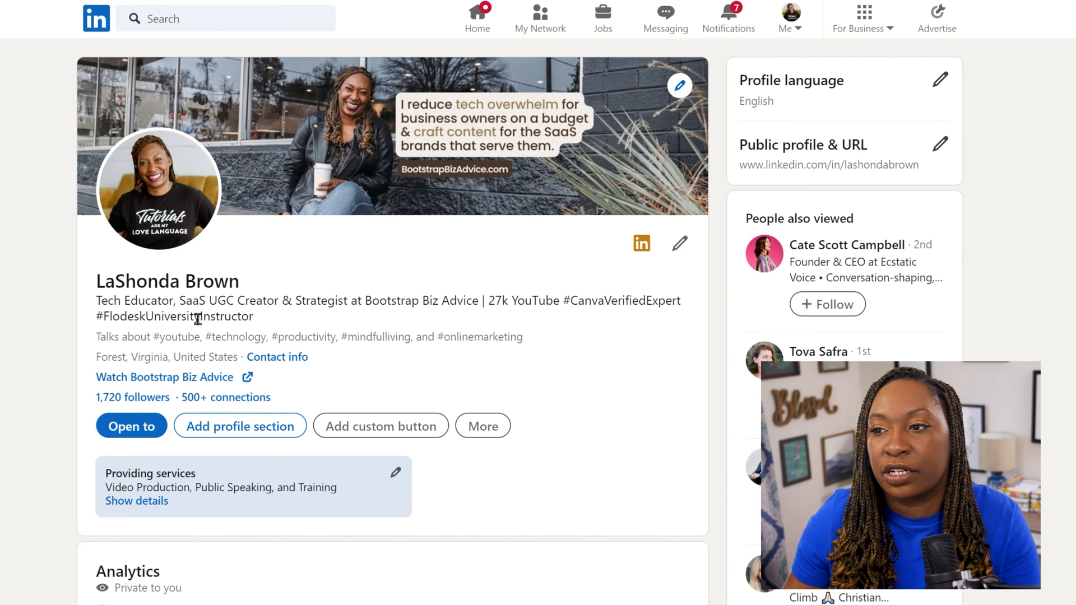
# Review the recent posts in the profile's Activity section and view the Permission Slip Conference post in full
pyautogui.scroll(-13, 197, 321)
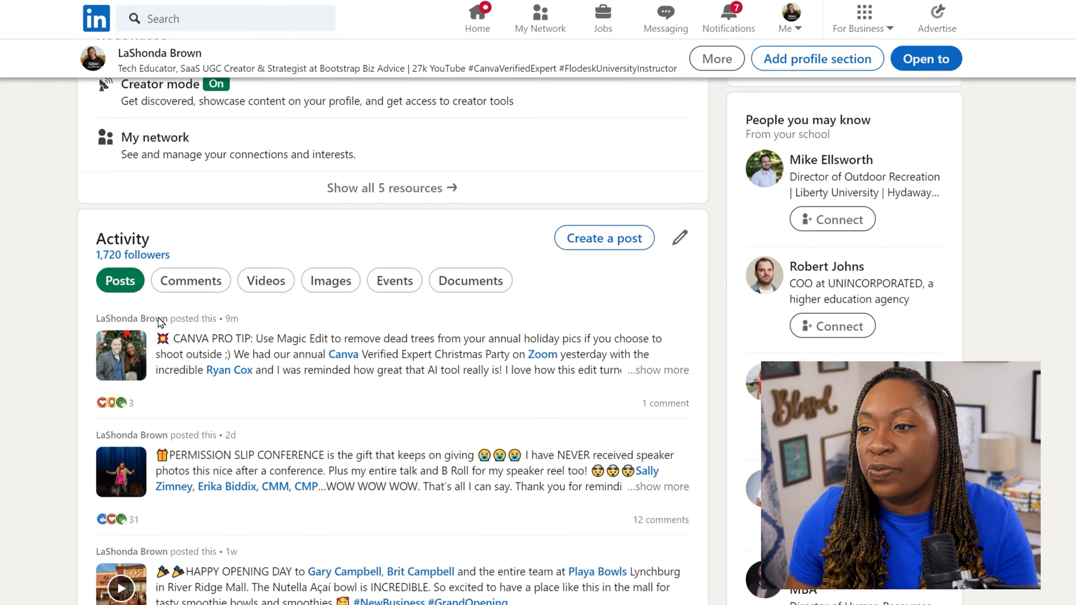
pyautogui.click(260, 378)
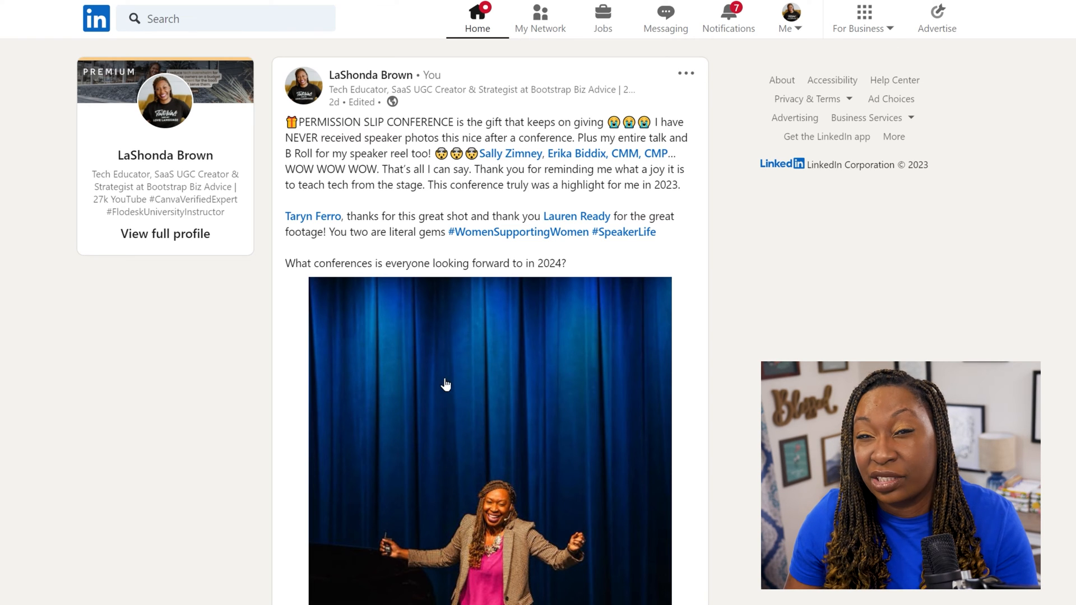
pyautogui.scroll(-3, 445, 385)
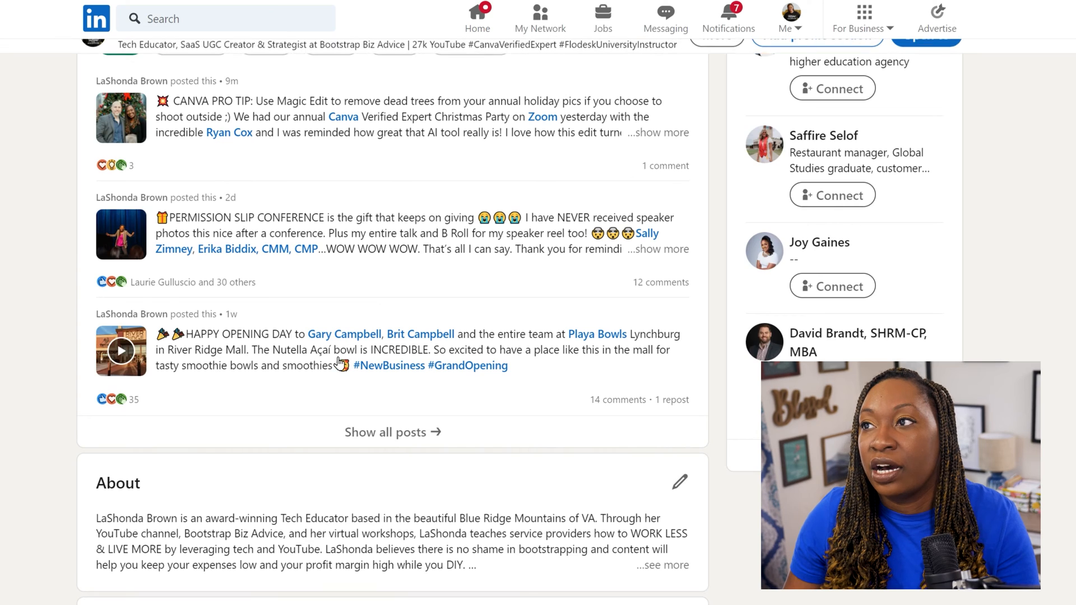
# Open the Playa Bowls opening-day post from the profile's activity and view its video and reactions
pyautogui.scroll(3, 283, 445)
pyautogui.click(262, 501)
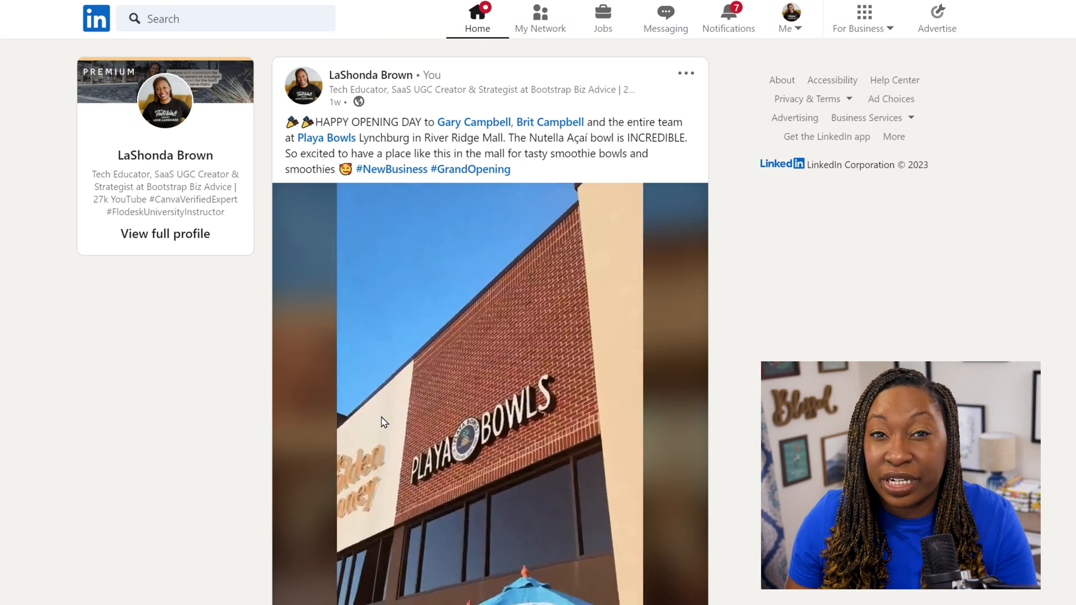
pyautogui.scroll(-3, 469, 439)
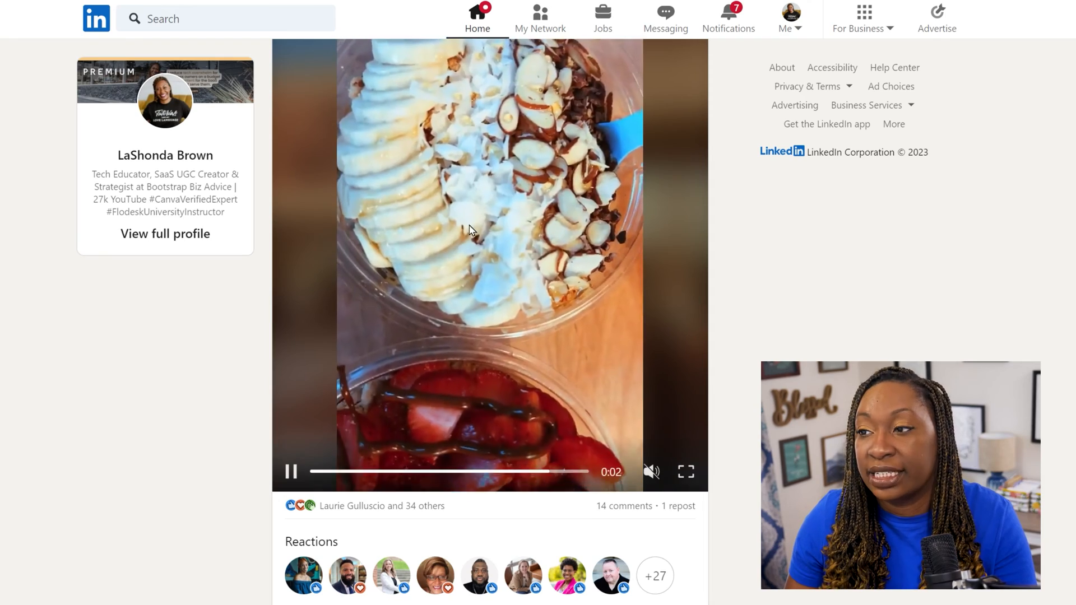
pyautogui.scroll(3, 546, 277)
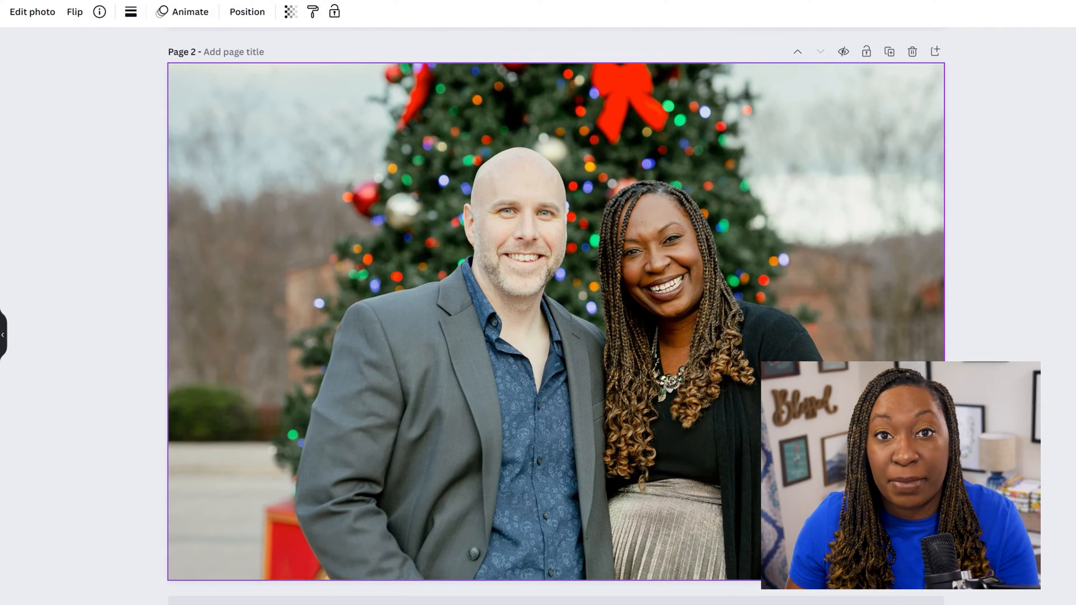
# Switch to the Canva design with the couple's Christmas tree photo and remove the page 2 photo's background with BG Remover
pyautogui.click(1041, 413)
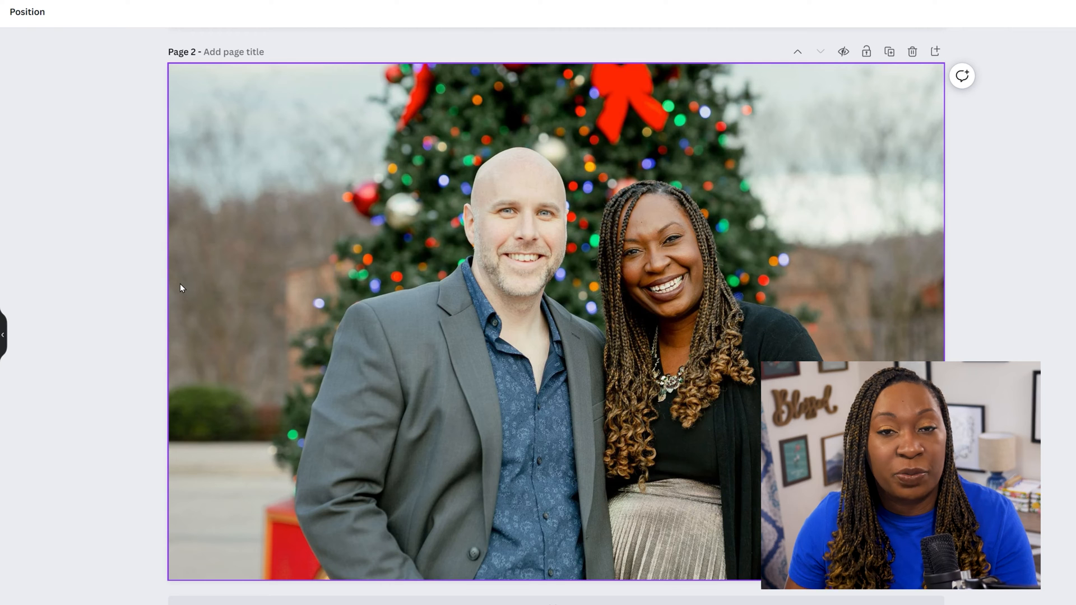
pyautogui.click(296, 220)
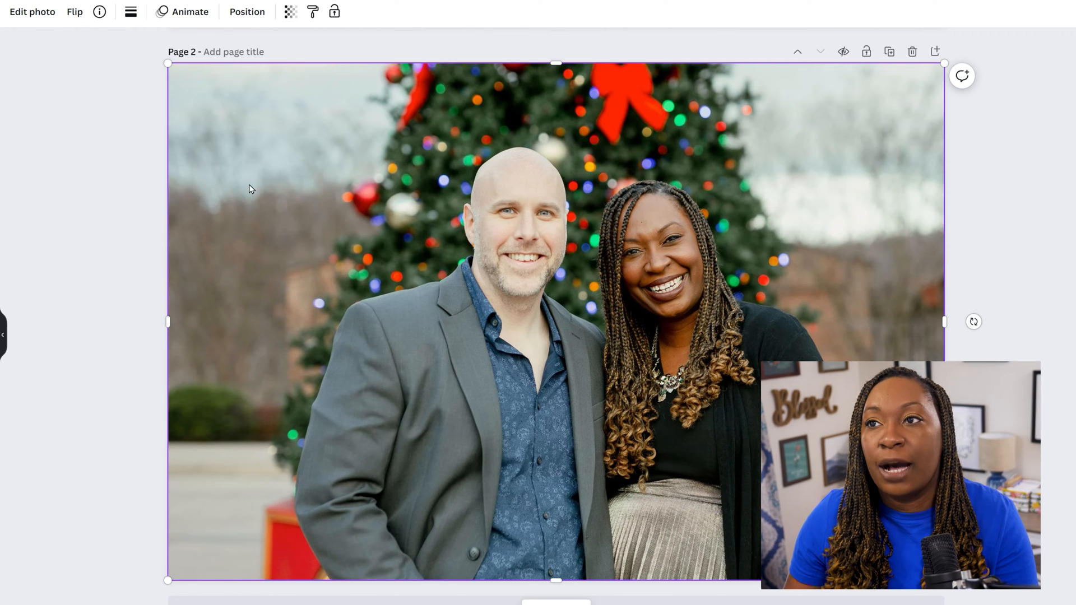
pyautogui.click(32, 13)
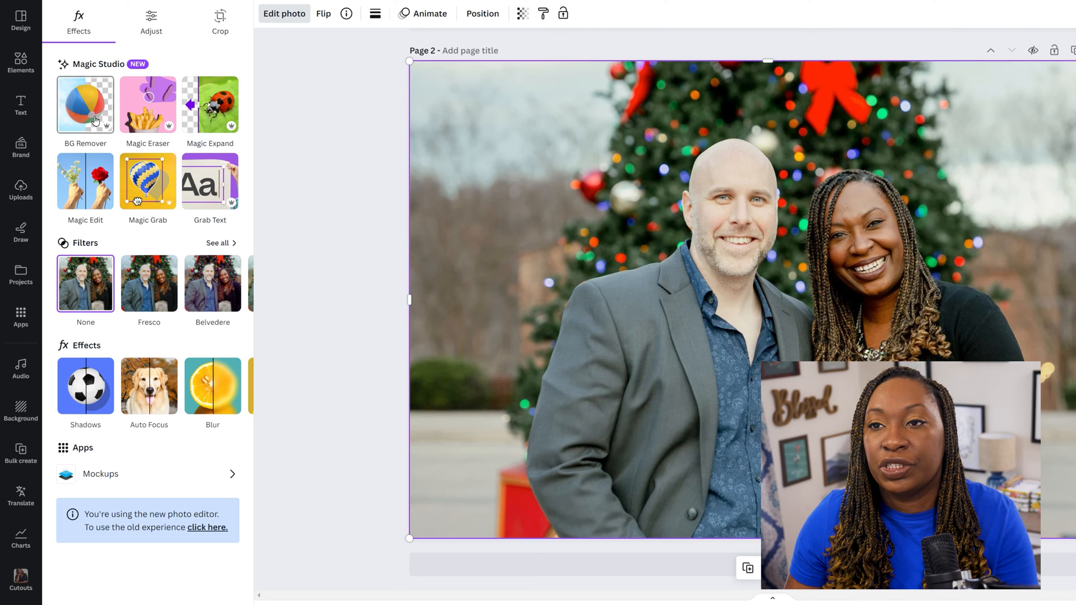
pyautogui.click(85, 105)
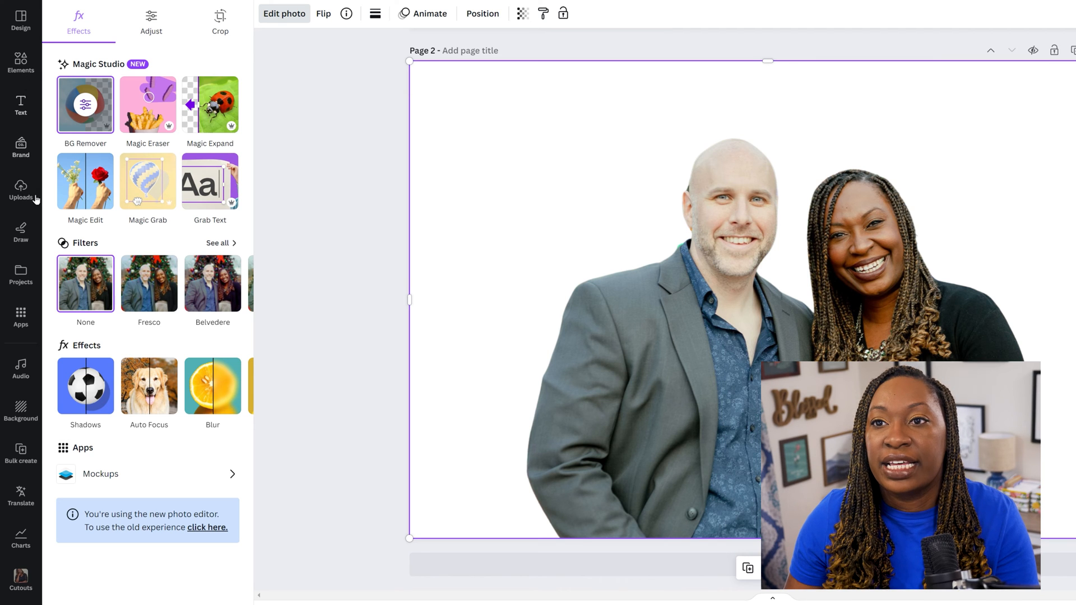
# Search the photo elements for "christmas background" and add the green one with red and gold ornaments to page 2
pyautogui.click(21, 188)
pyautogui.click(20, 62)
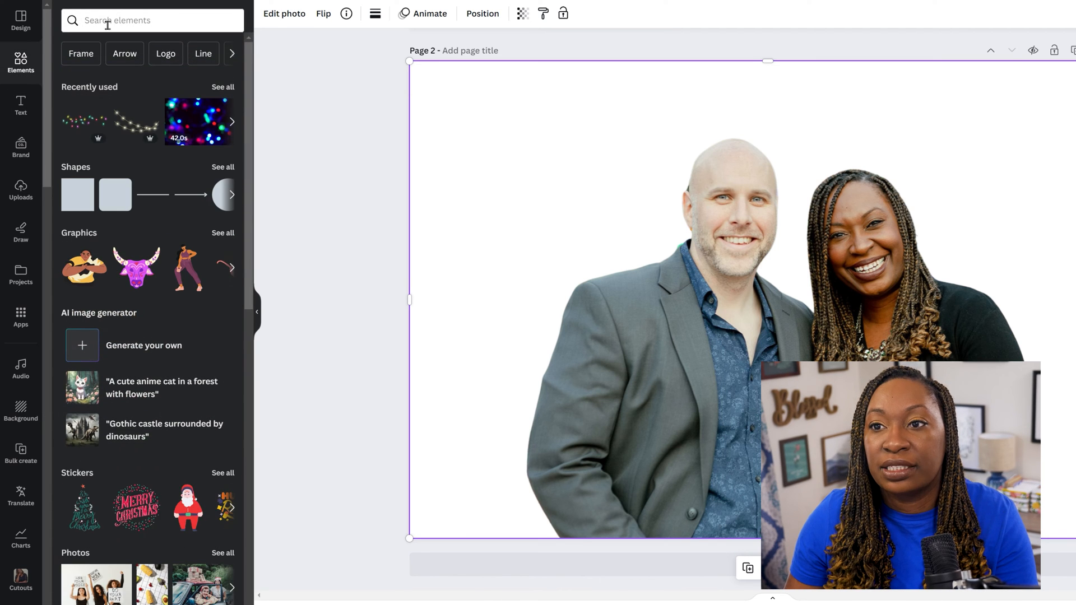
pyautogui.scroll(-5, 170, 305)
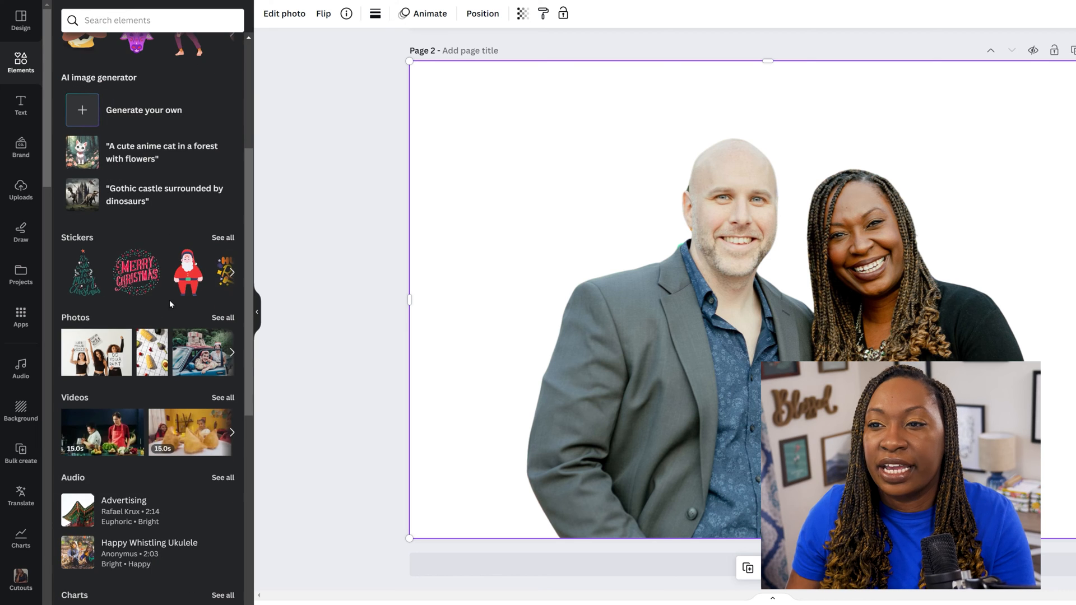
pyautogui.click(223, 317)
pyautogui.click(116, 45)
pyautogui.write('christmas')
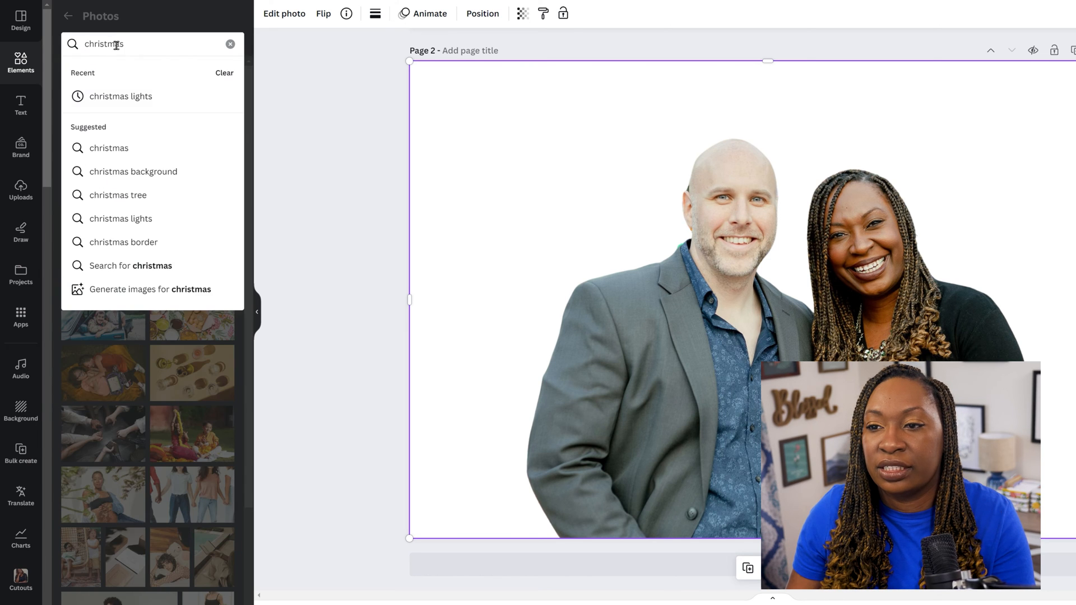
pyautogui.click(74, 171)
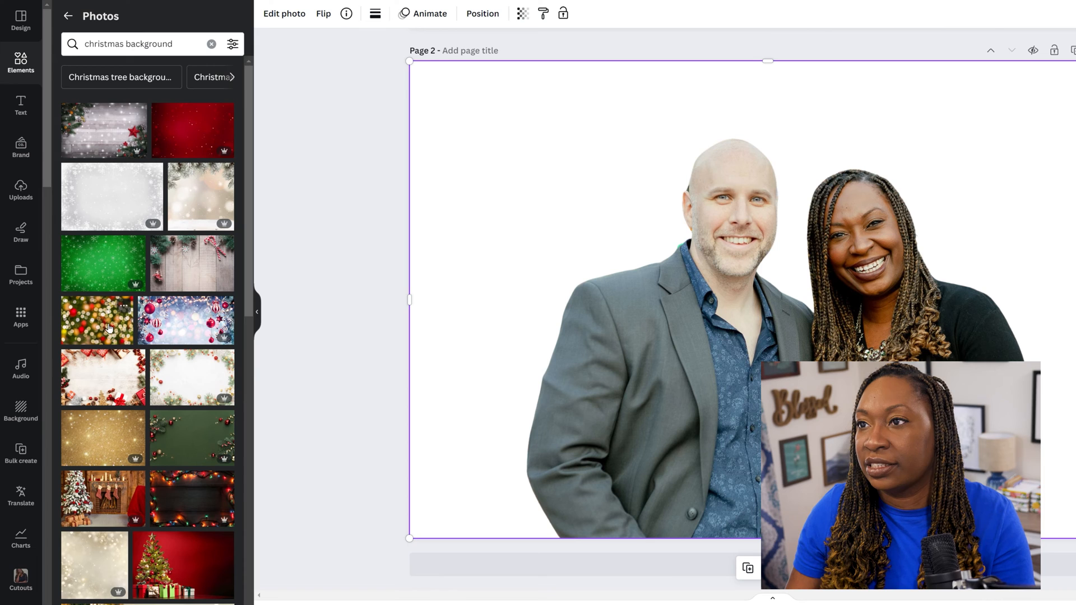
pyautogui.click(192, 438)
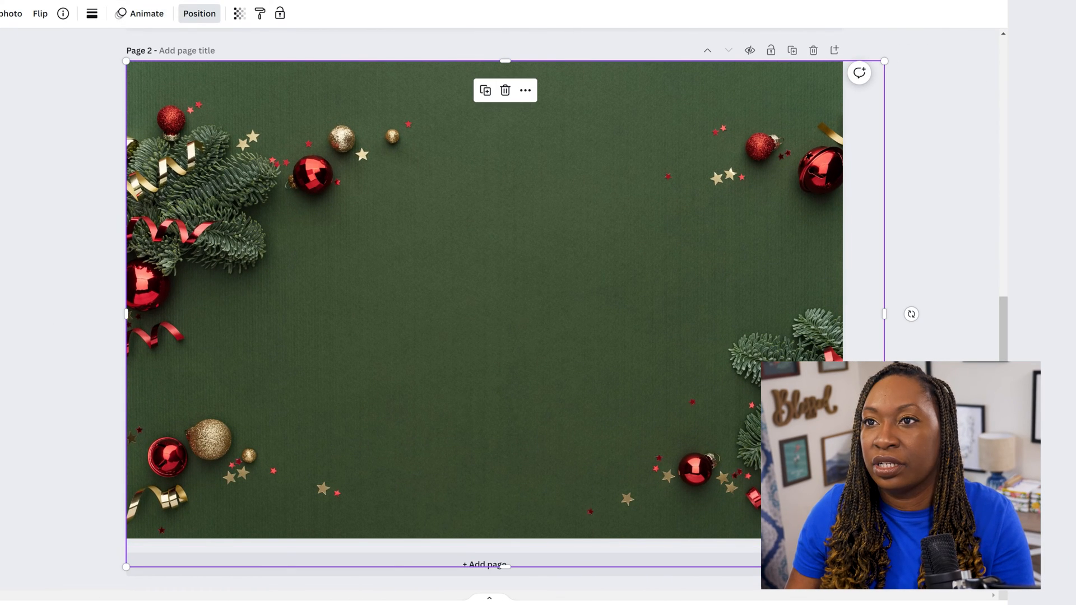
# Send the green Christmas background behind the couple's cutout on page 2
pyautogui.click(18, 104)
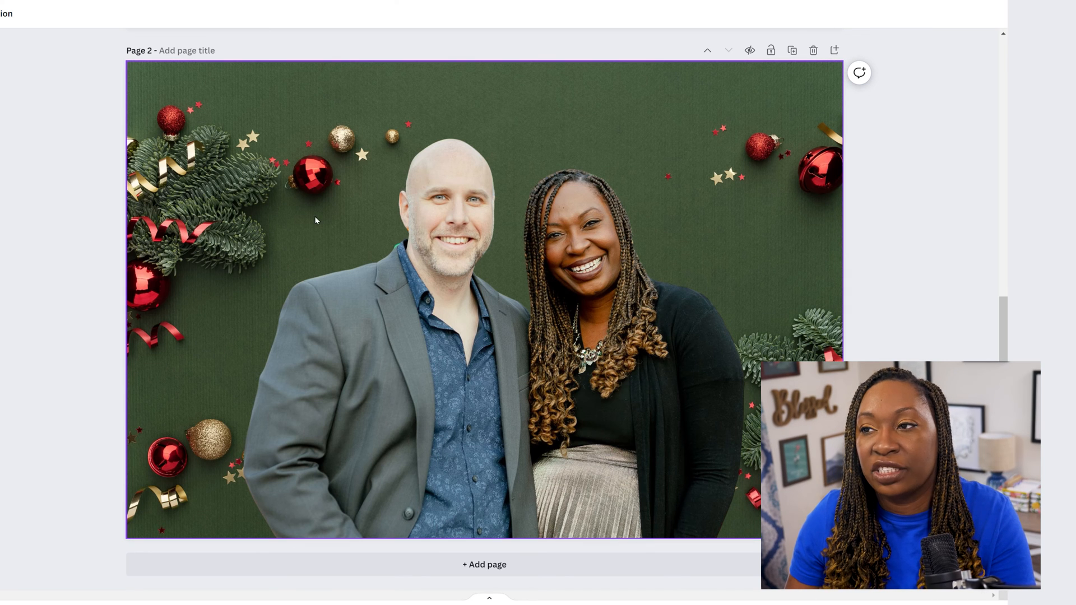
pyautogui.click(339, 212)
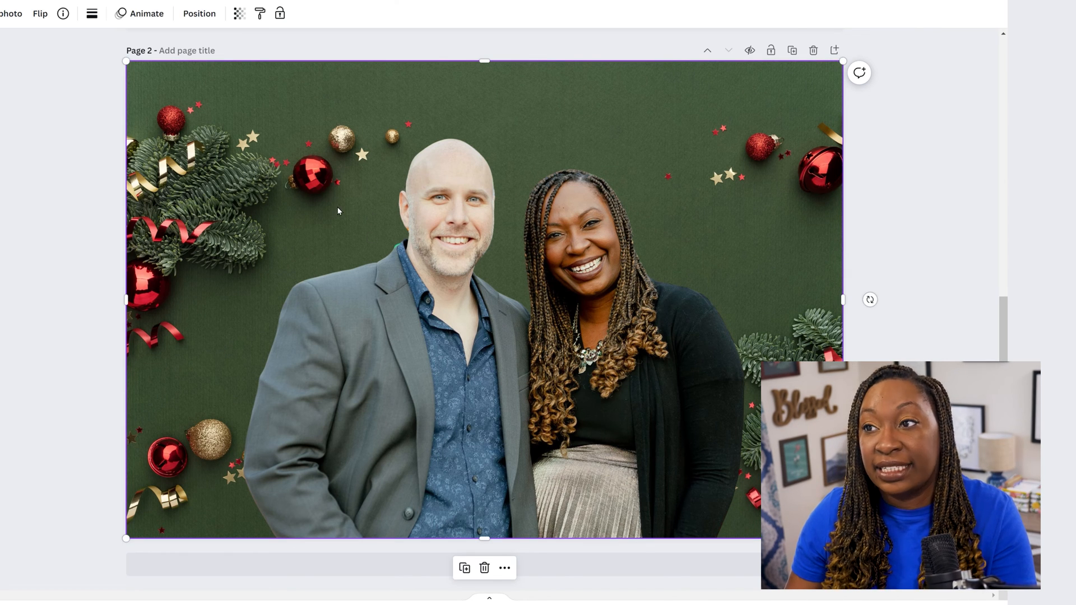
pyautogui.hotkey('ctrl', 'alt', '[')
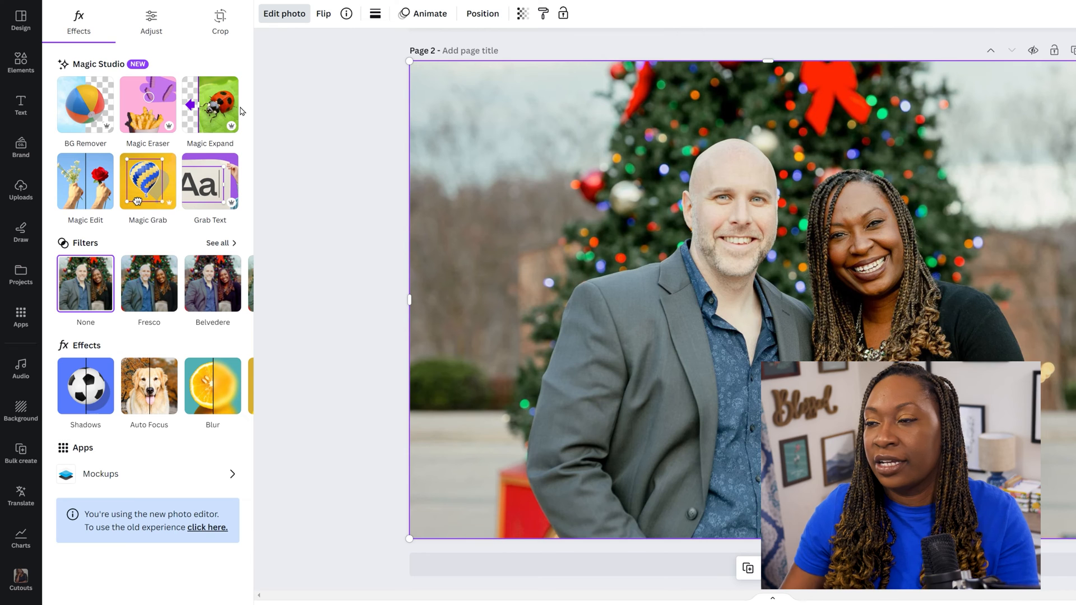
# Use Magic Edit with the brush size at maximum to paint over the scenery on both sides of the Christmas tree
pyautogui.click(88, 179)
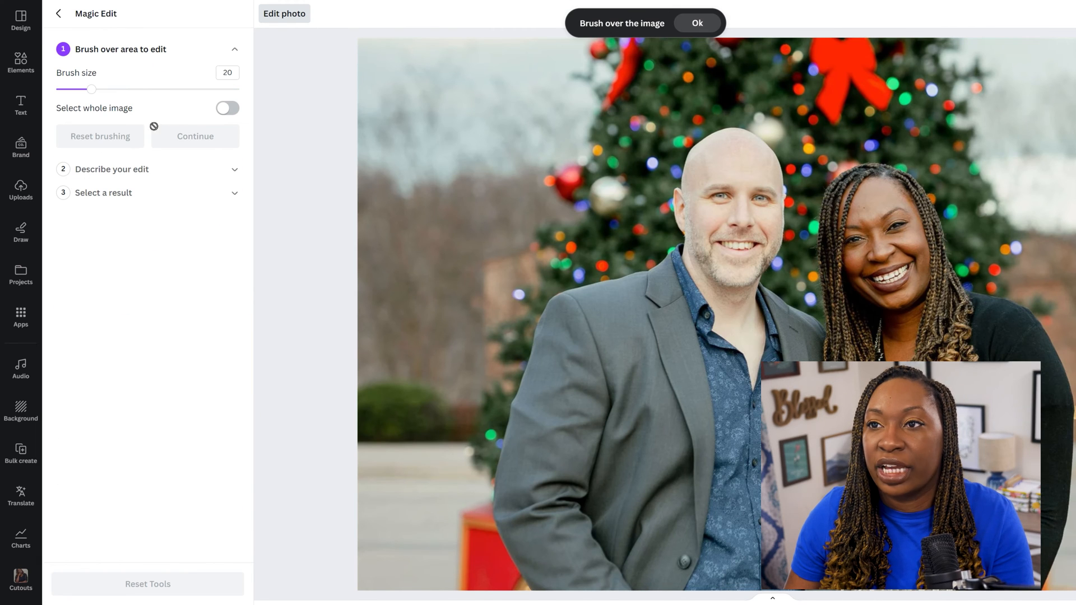
pyautogui.moveTo(93, 89); pyautogui.dragTo(240, 89)
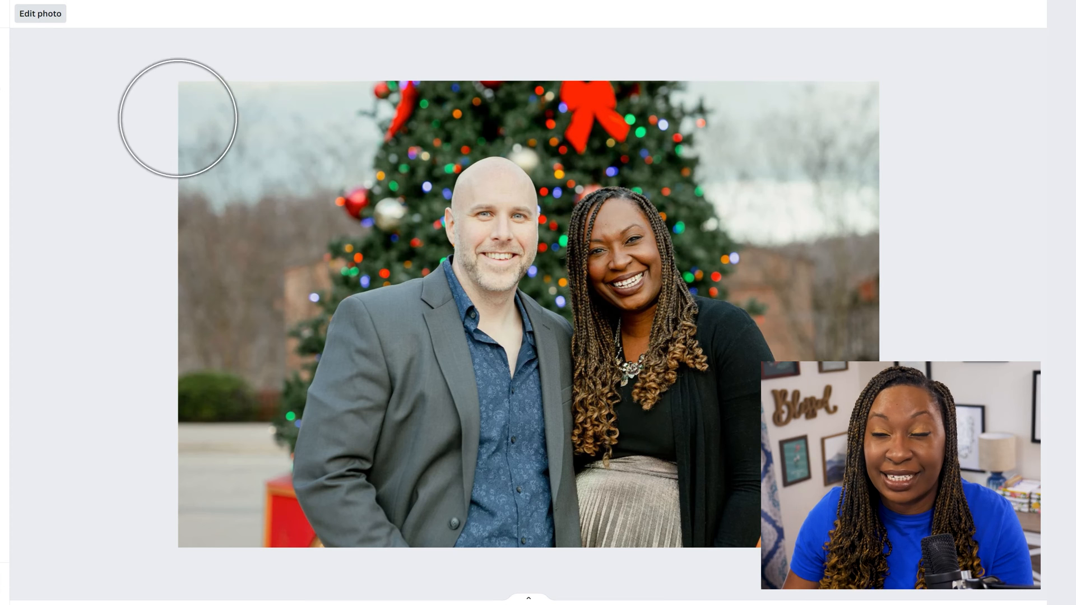
pyautogui.moveTo(203, 526)
pyautogui.mouseDown()
pyautogui.moveTo(227, 453)
pyautogui.moveTo(217, 406)
pyautogui.moveTo(292, 220)
pyautogui.moveTo(307, 126)
pyautogui.moveTo(318, 150)
pyautogui.moveTo(311, 107)
pyautogui.moveTo(227, 100)
pyautogui.moveTo(181, 355)
pyautogui.moveTo(272, 125)
pyautogui.moveTo(339, 31)
pyautogui.mouseUp()
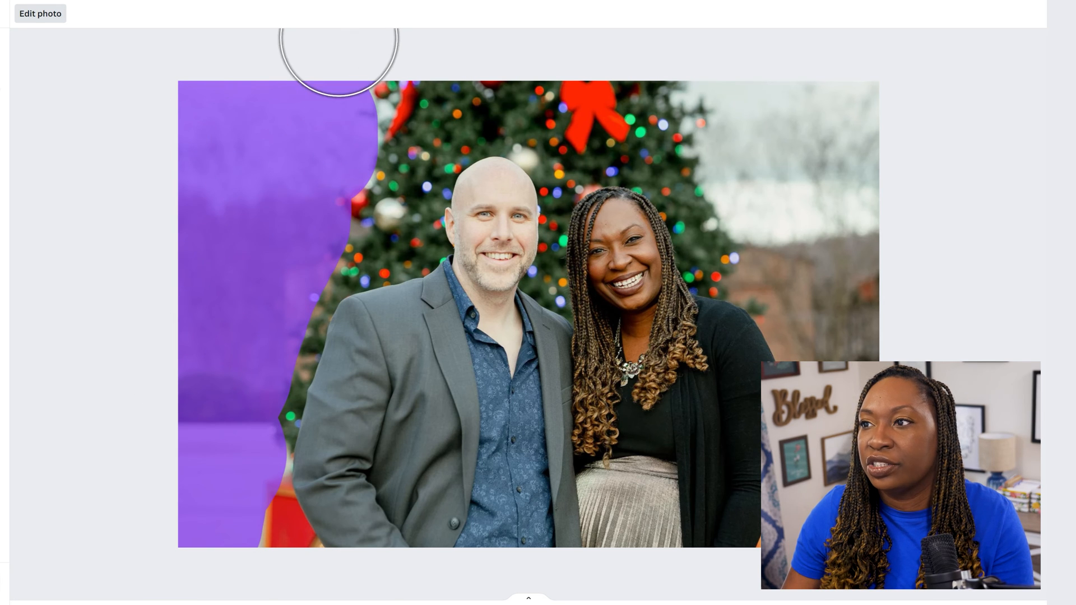
# Describe the Magic Edit as "christmas downtown skyline" and generate results for the brushed scenery
pyautogui.click(141, 126)
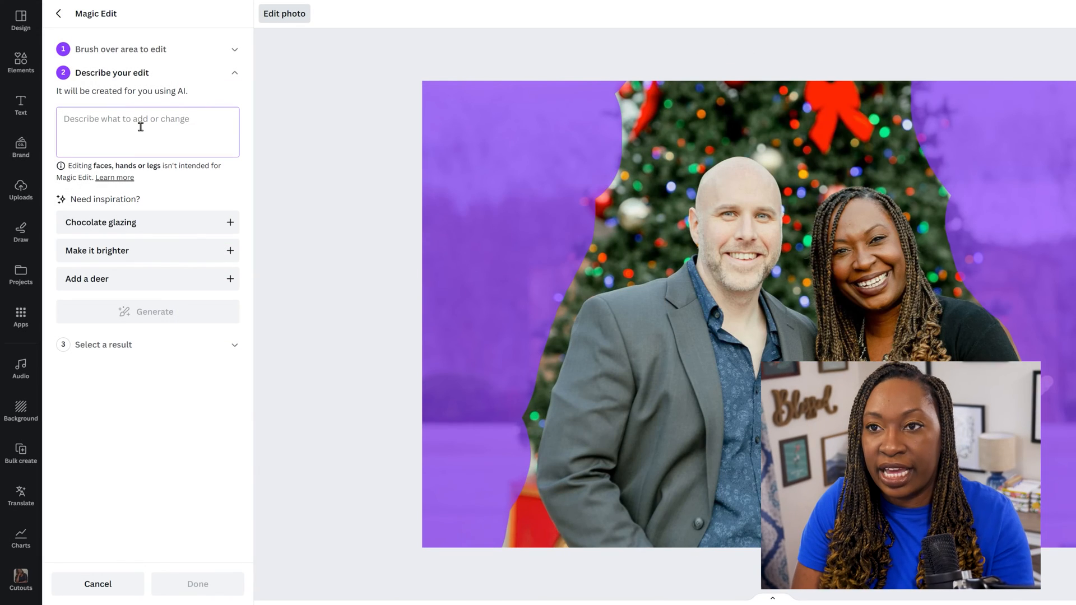
pyautogui.write('christmas ')
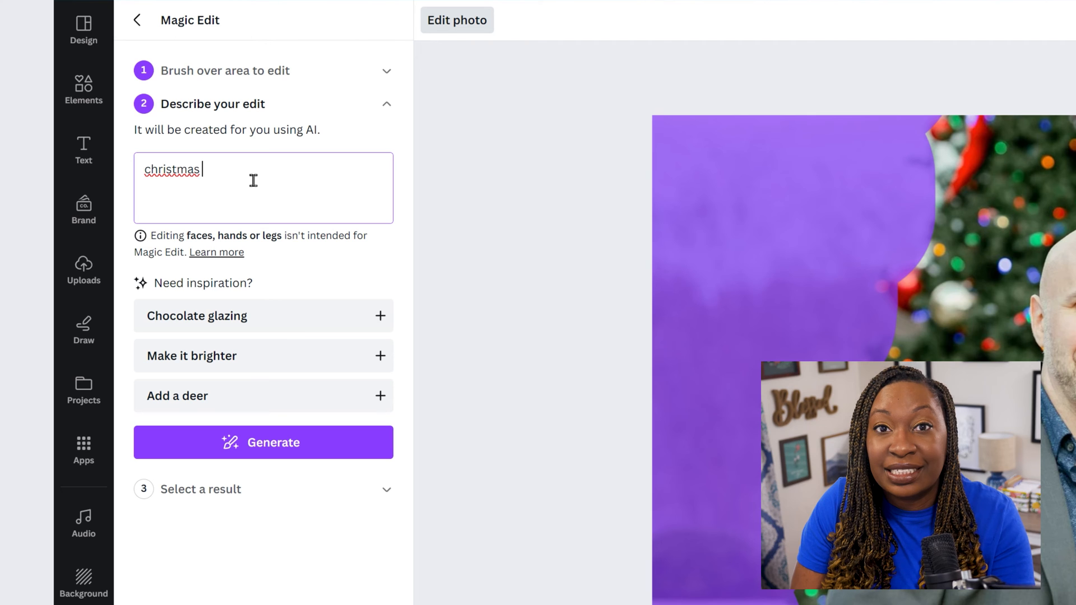
pyautogui.write('downtown ')
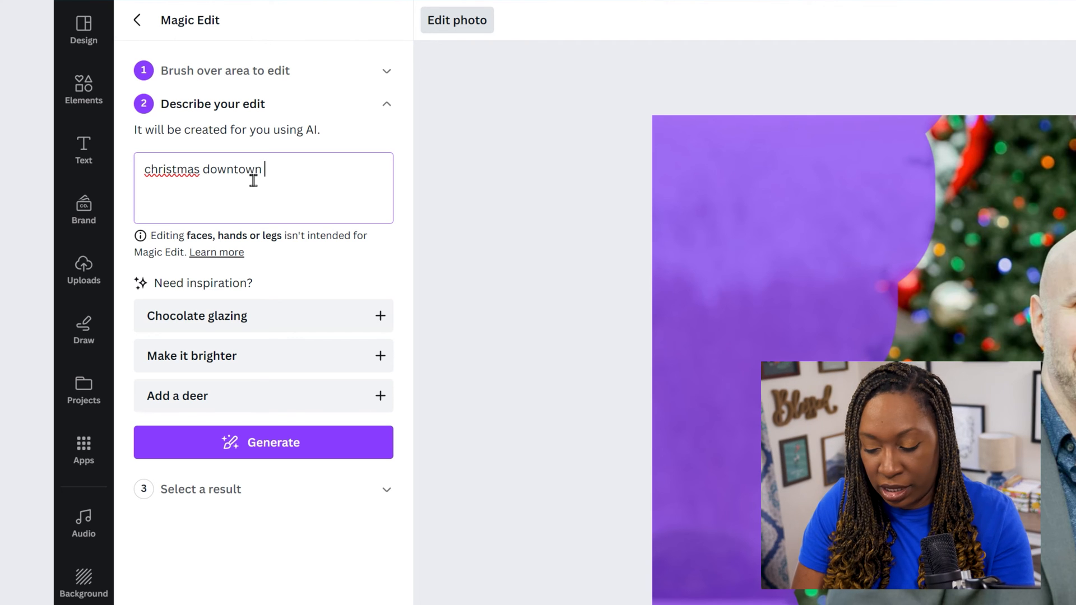
pyautogui.write('skyline')
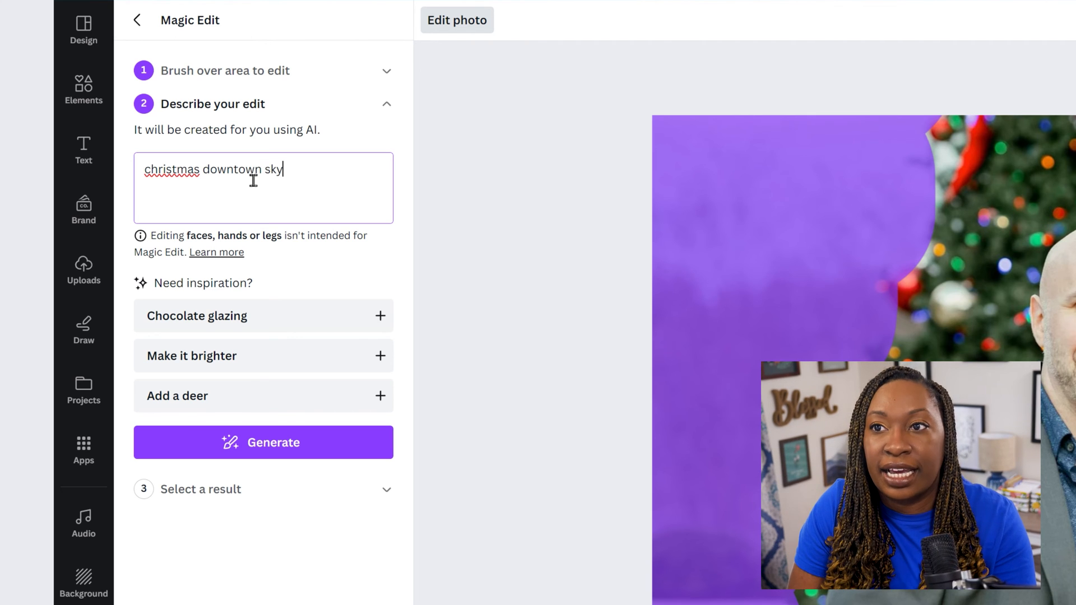
pyautogui.click(344, 451)
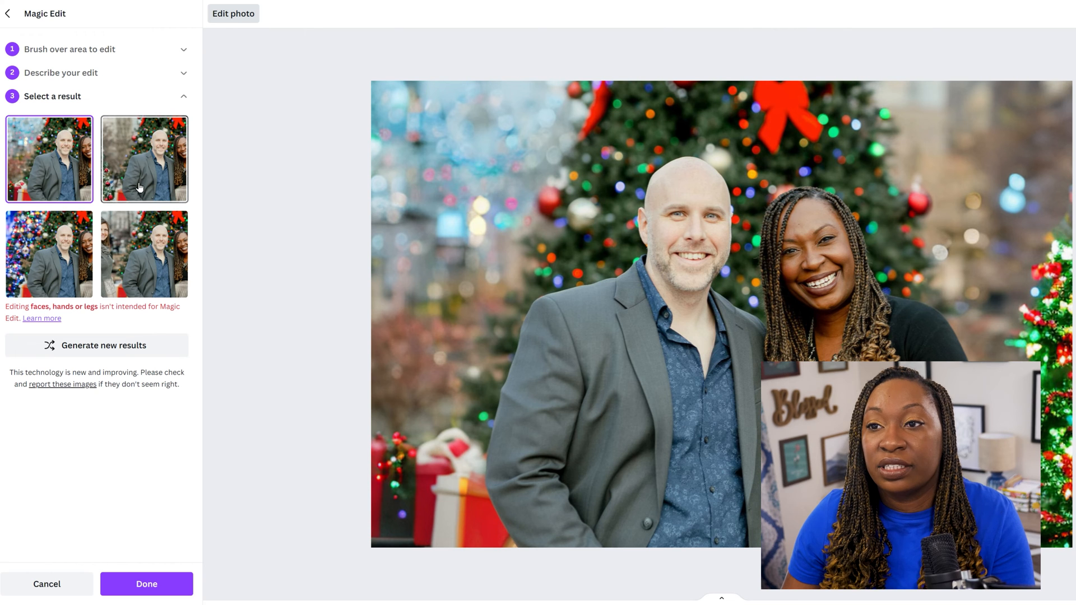
# Compare the four generated Magic Edit backgrounds on the couple's photo and select the first result
pyautogui.click(156, 241)
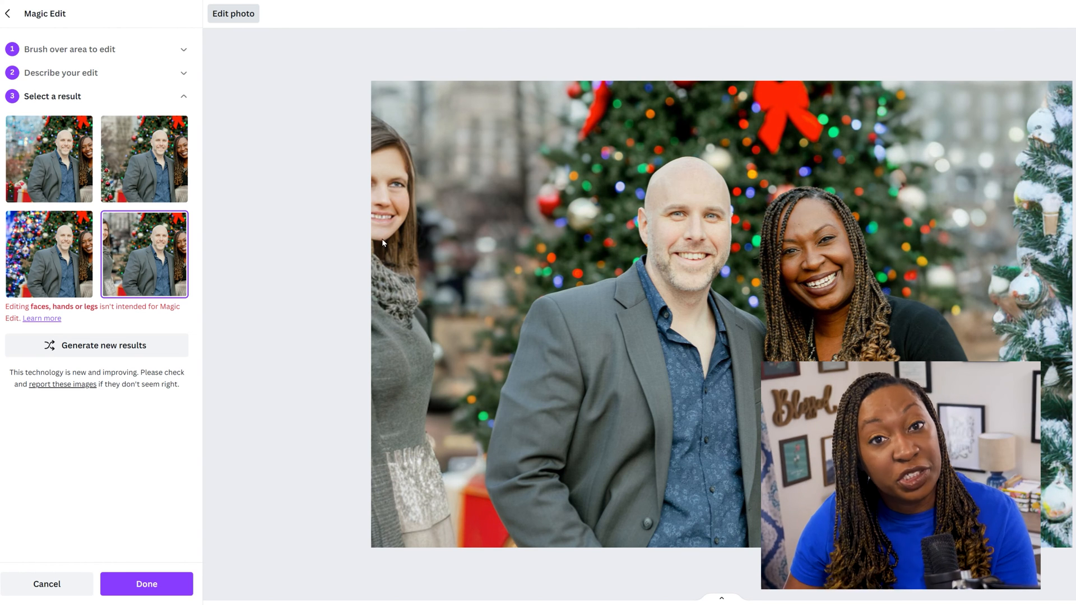
pyautogui.click(62, 256)
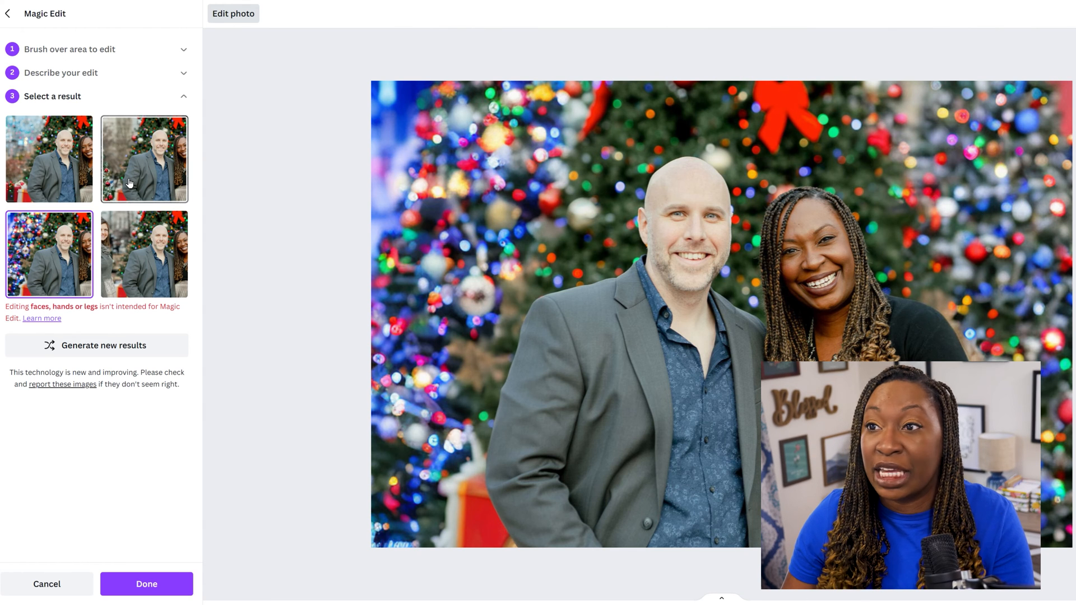
pyautogui.click(129, 183)
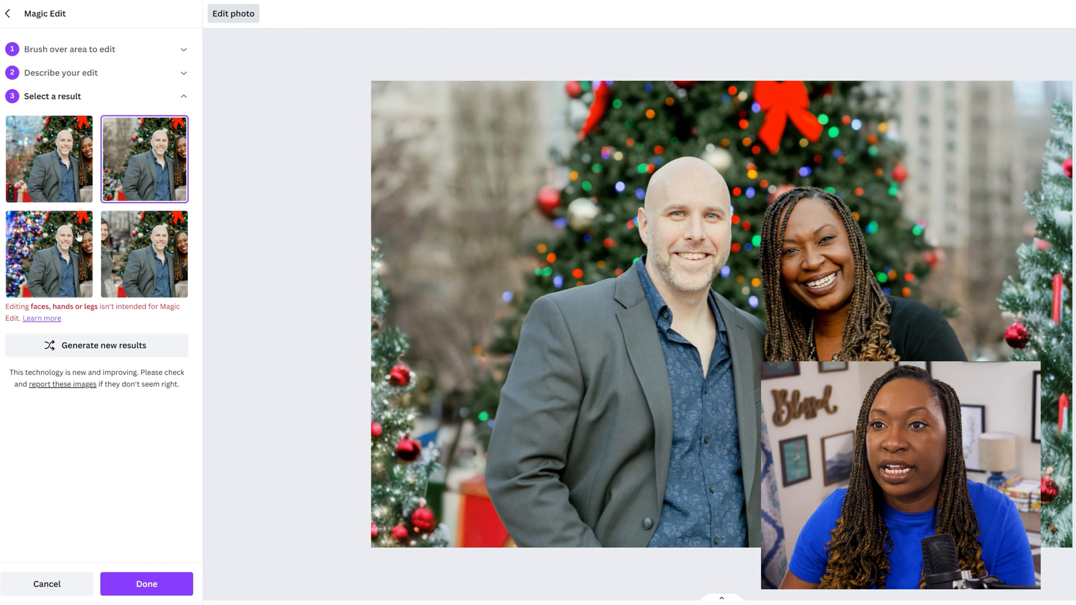
pyautogui.click(50, 219)
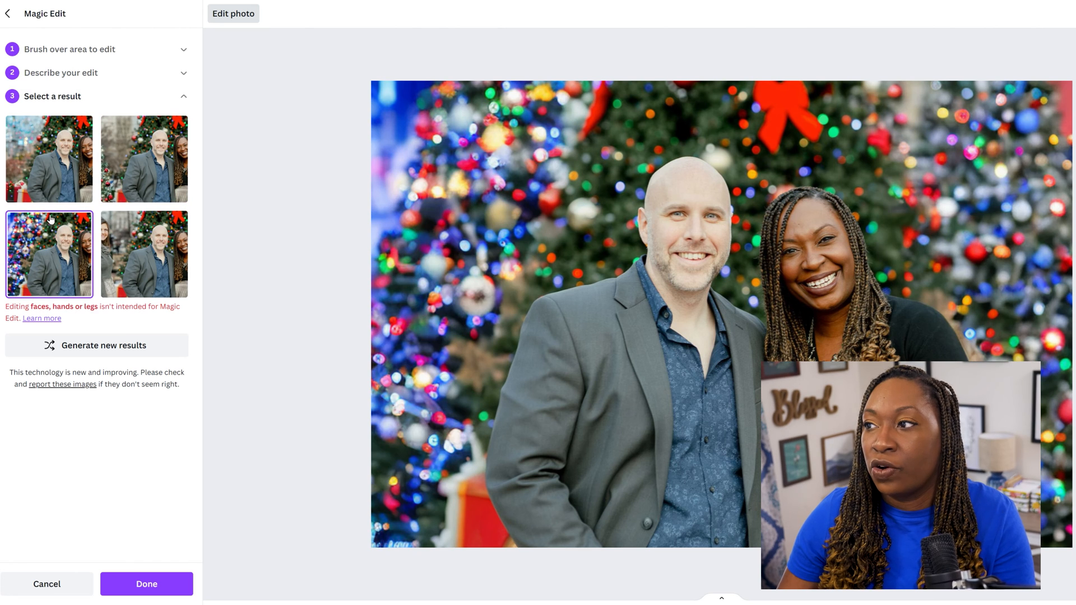
pyautogui.click(37, 171)
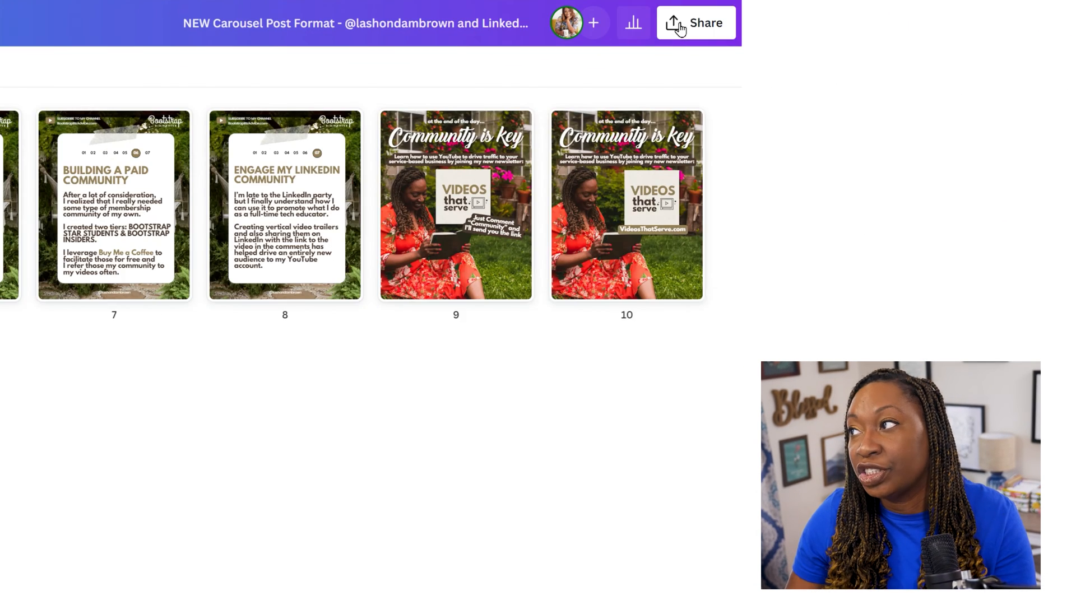
# Open the download options of the carousel post design and choose PDF Standard as the file type
pyautogui.click(1044, 52)
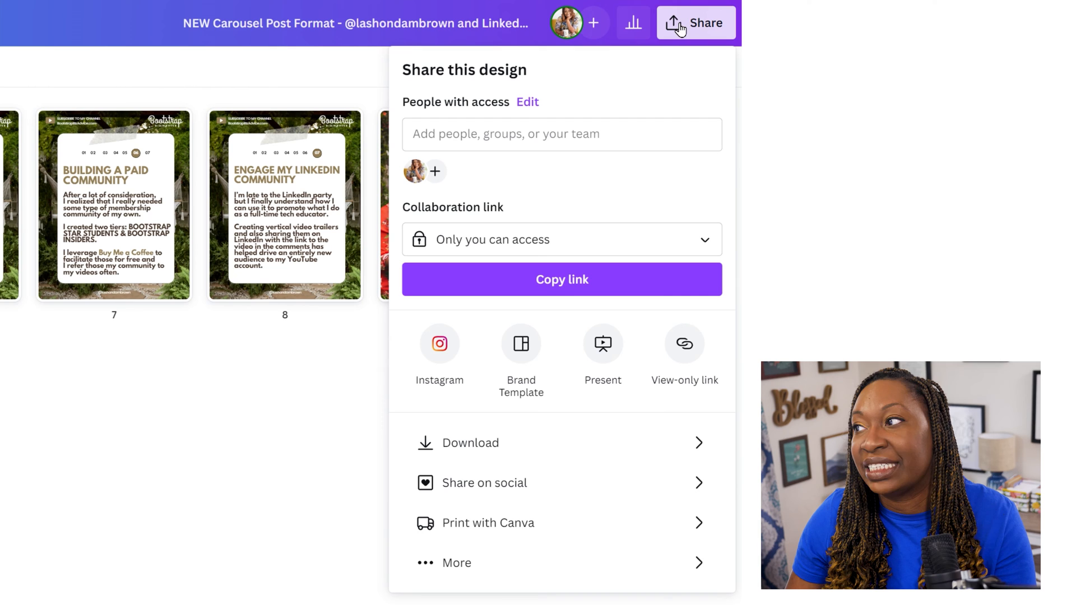
pyautogui.click(586, 461)
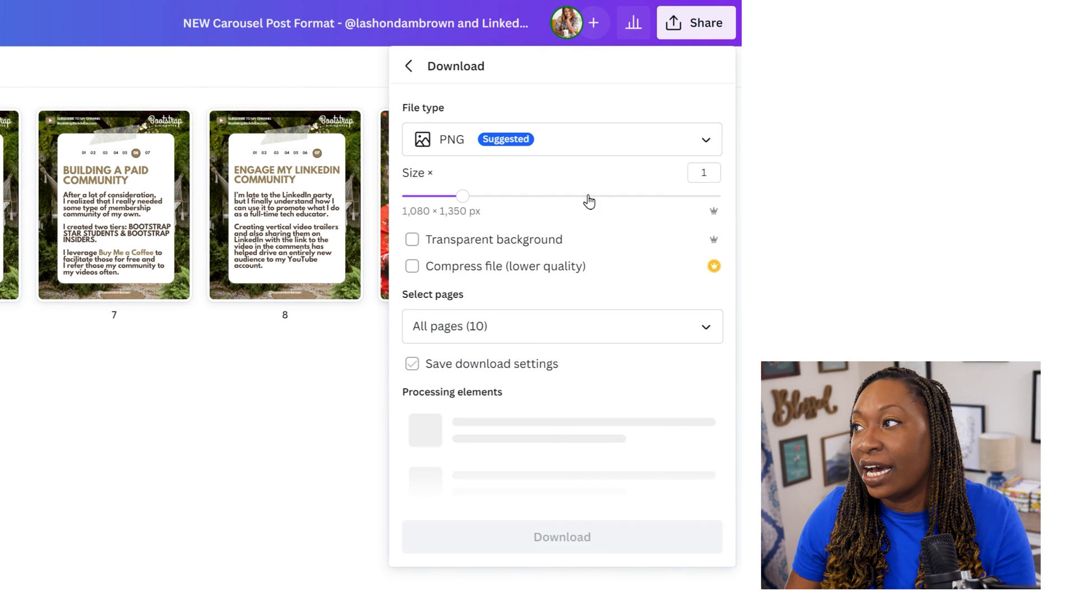
pyautogui.click(566, 139)
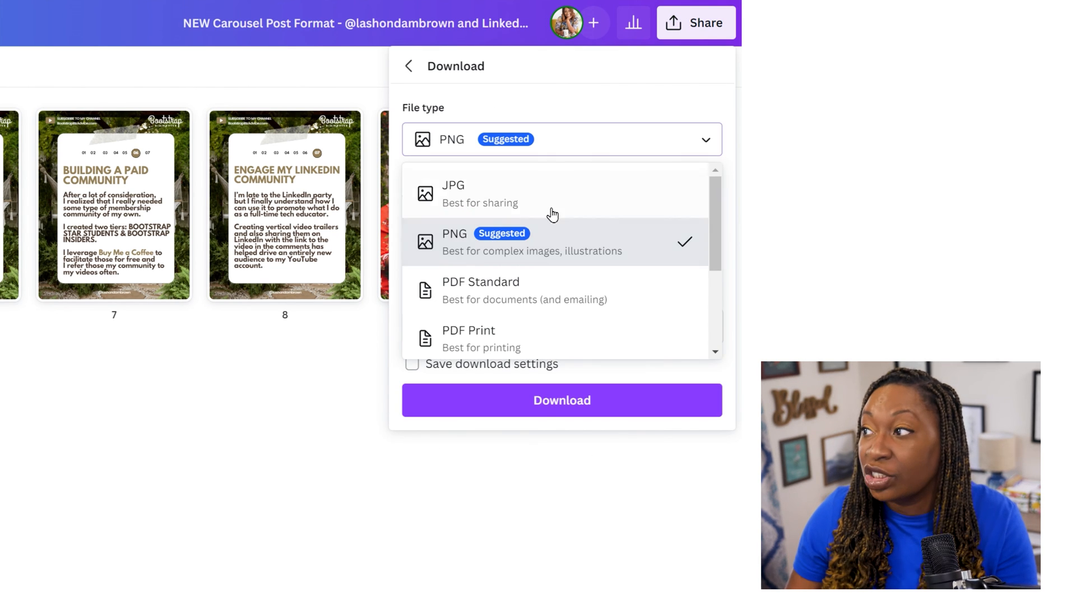
pyautogui.click(528, 304)
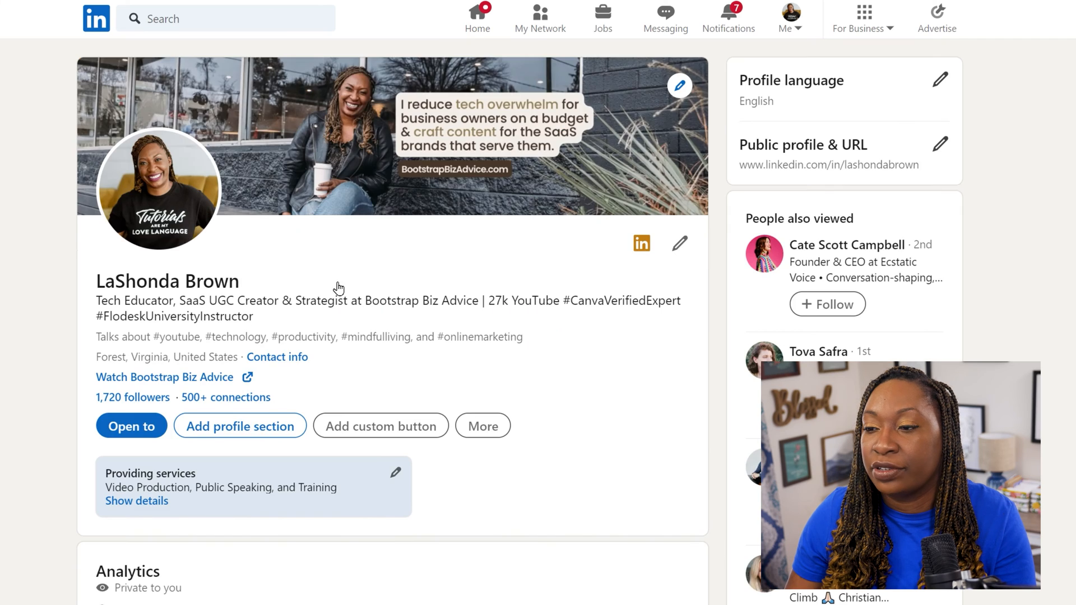
# On the LinkedIn profile, show all posts and find the wedding anniversary post with the "11 Lessons" document carousel
pyautogui.scroll(-6, 336, 288)
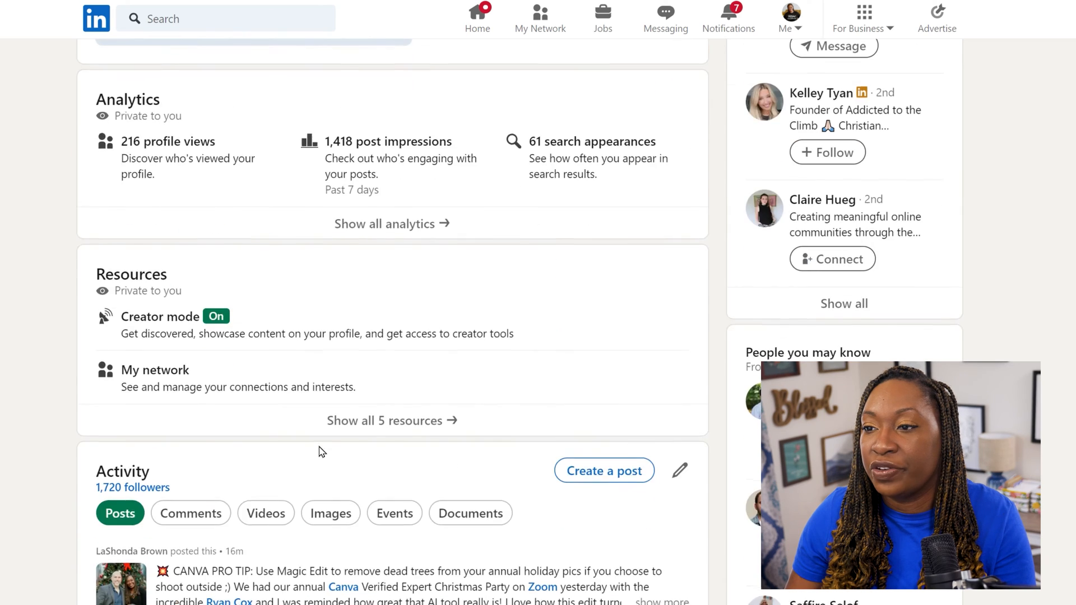
pyautogui.scroll(-7, 320, 452)
pyautogui.click(488, 500)
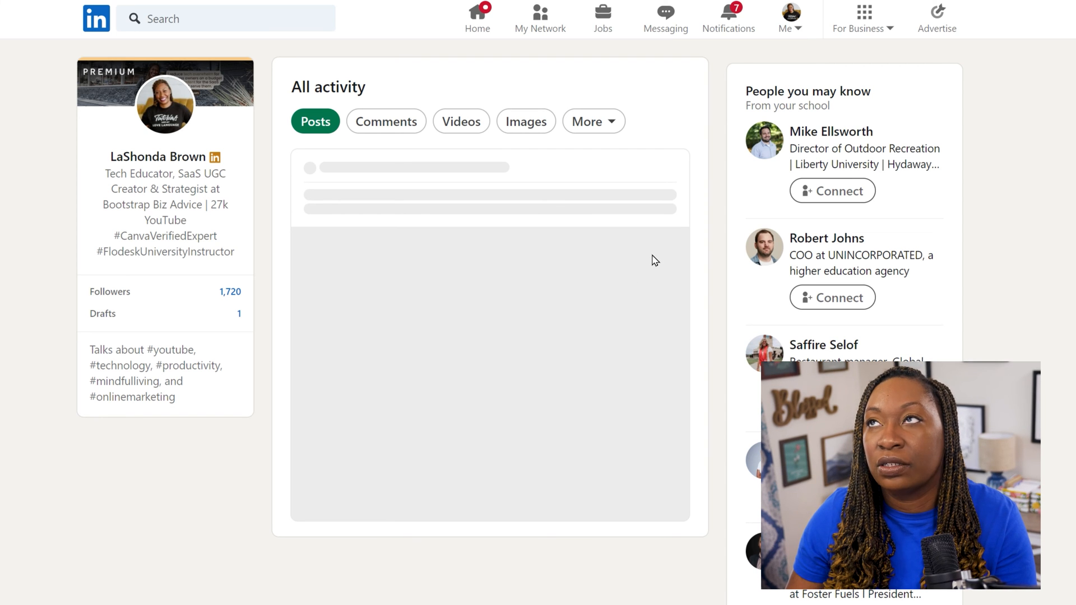
pyautogui.scroll(-8, 530, 347)
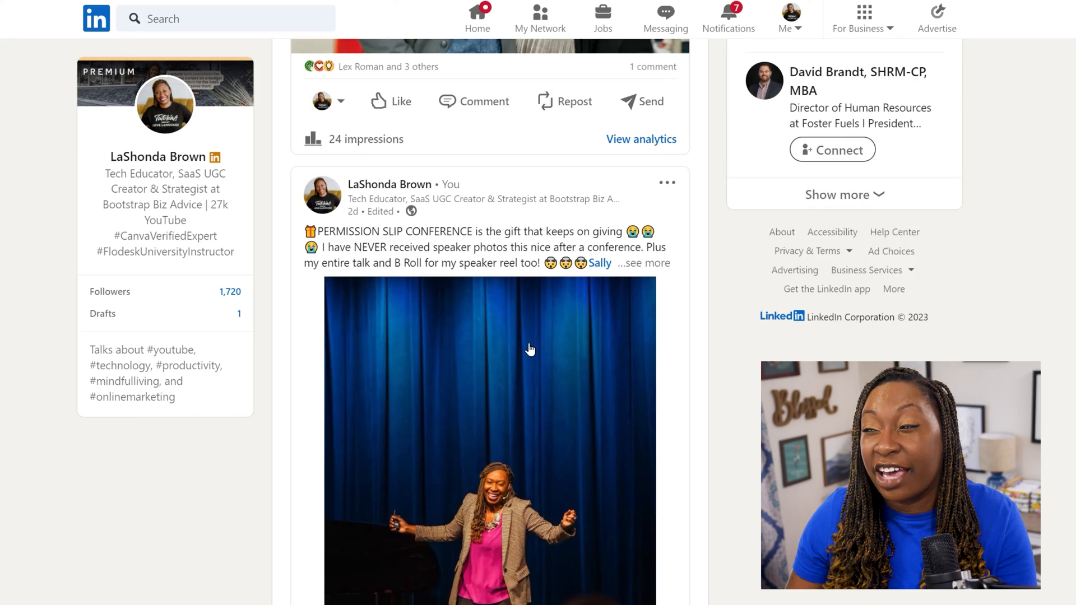
pyautogui.scroll(-15, 530, 347)
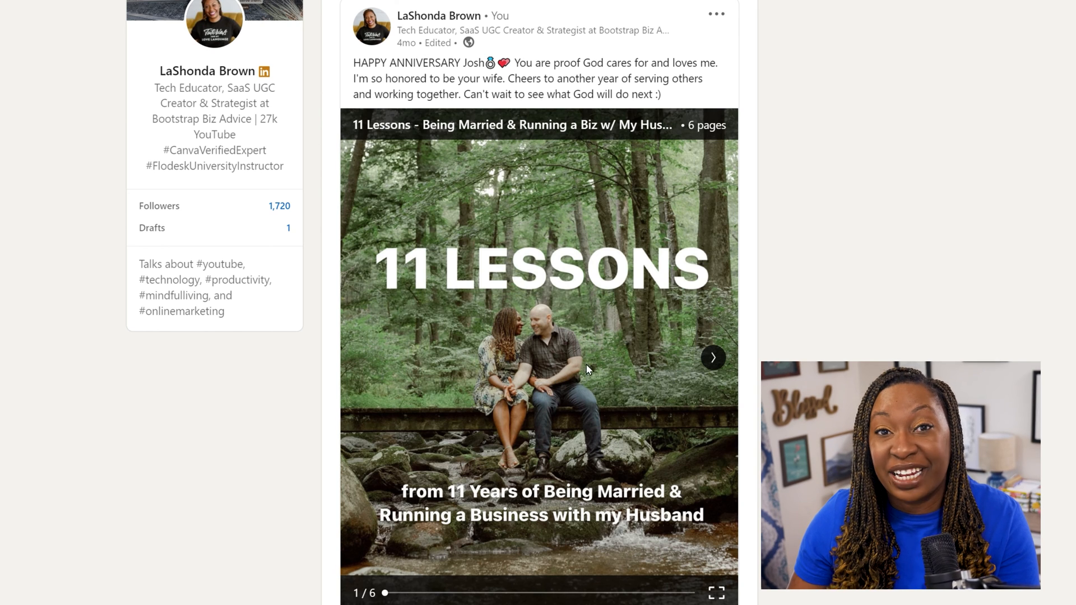
# Page through the "11 Lessons" carousel to its last page and return to the first page
pyautogui.click(717, 361)
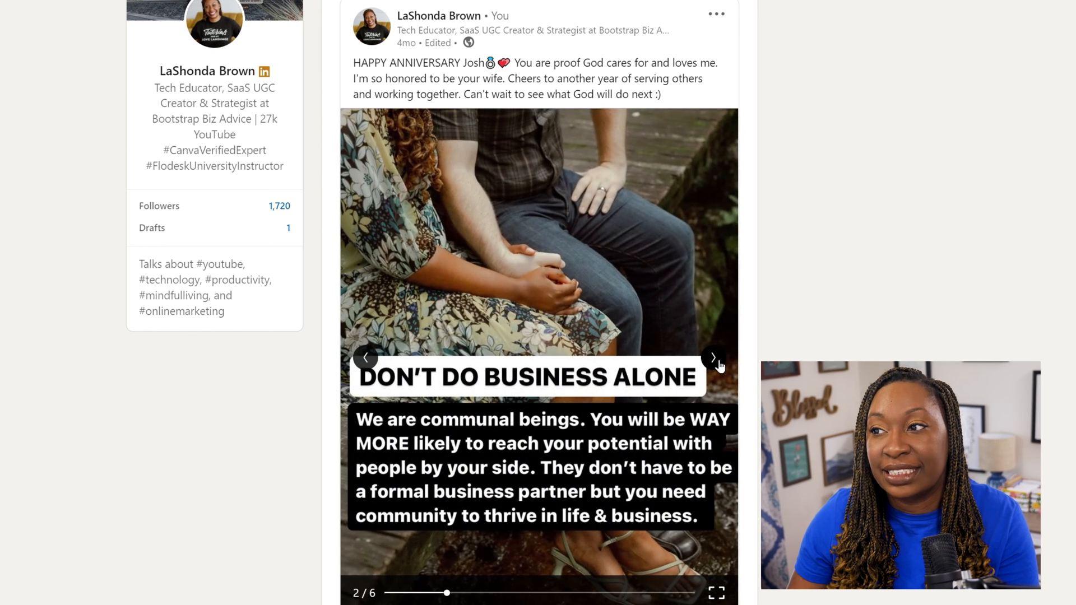
pyautogui.click(717, 361)
pyautogui.click(714, 358)
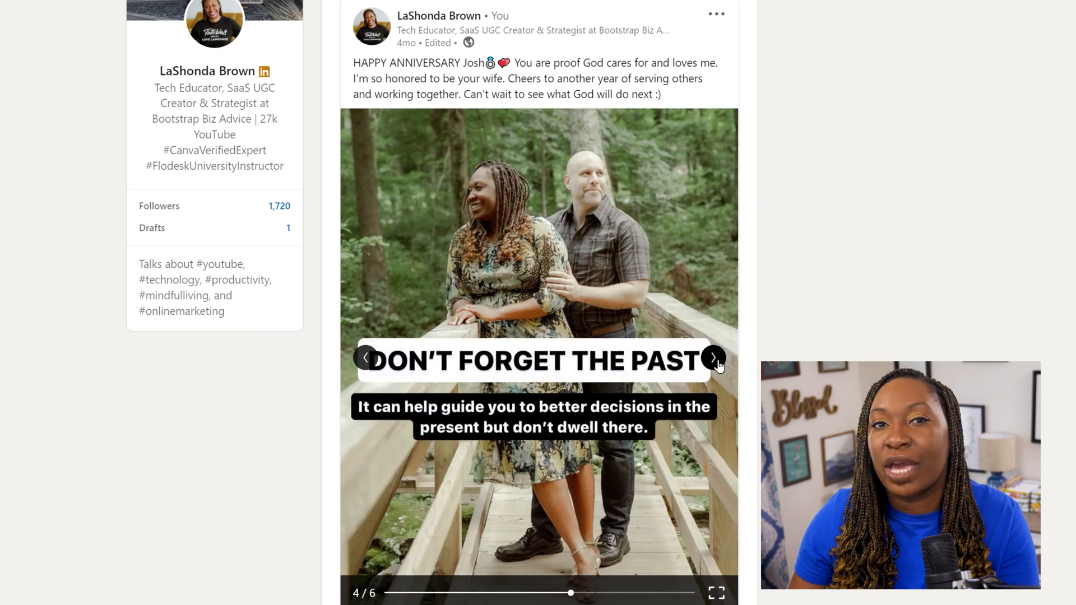
pyautogui.click(715, 359)
pyautogui.click(714, 359)
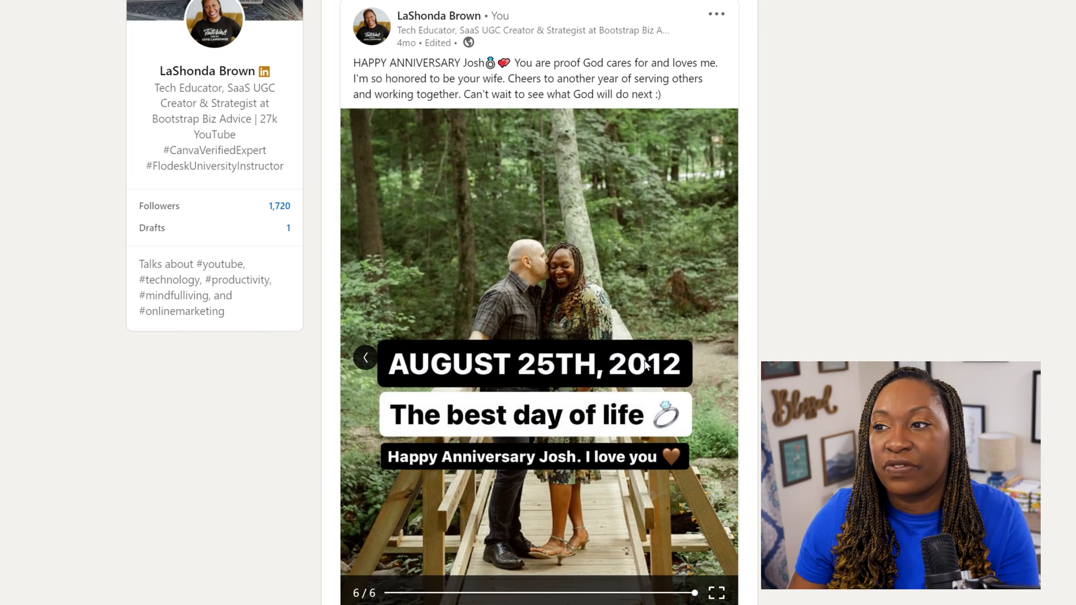
pyautogui.click(369, 361)
pyautogui.click(369, 361)
pyautogui.click(368, 362)
pyautogui.click(368, 361)
pyautogui.click(369, 362)
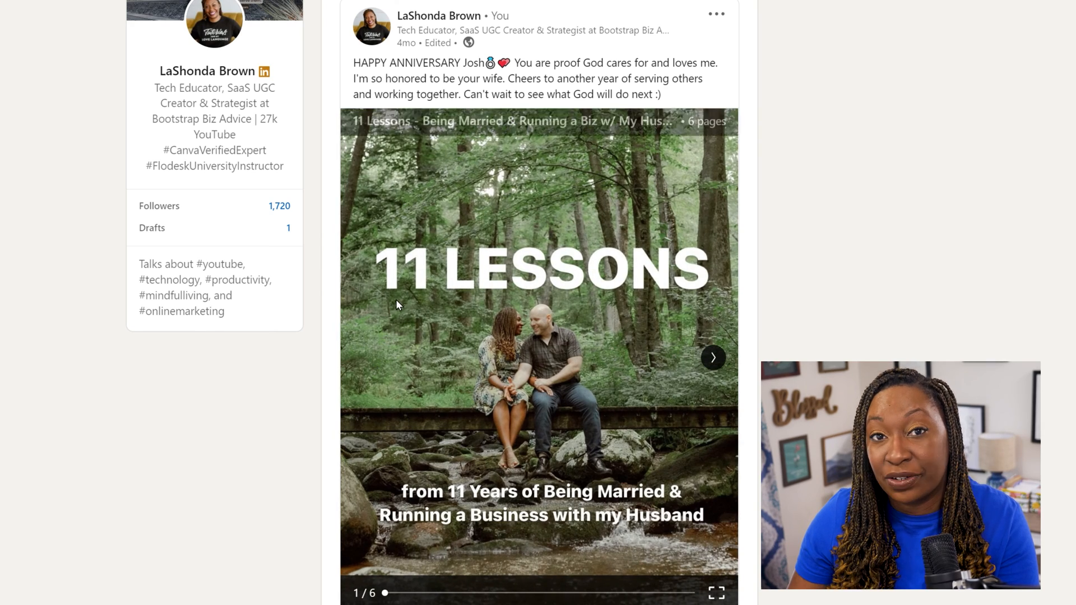